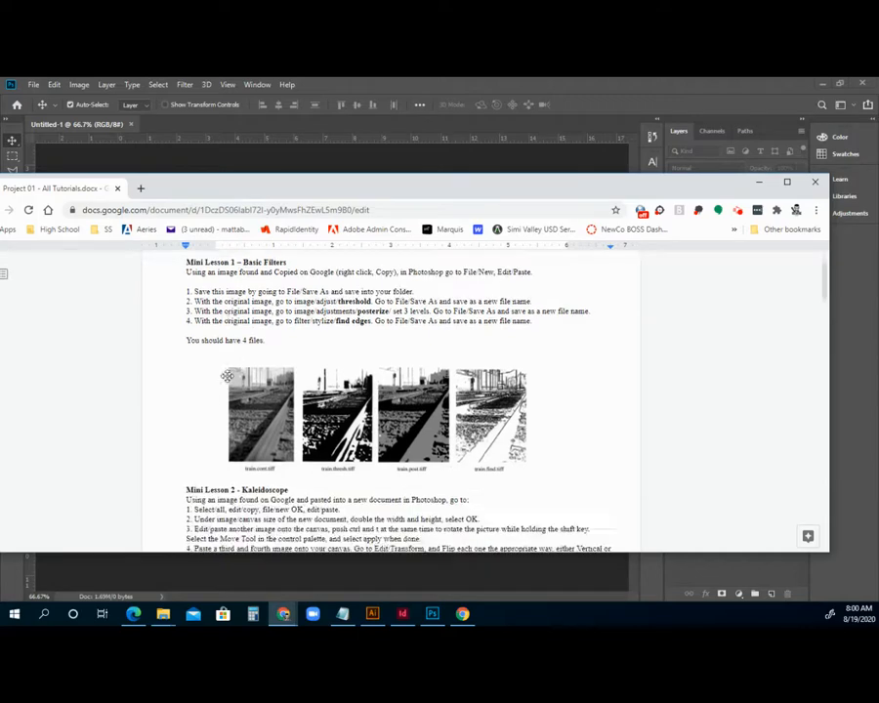
Step: Skim the Photoshop mini lessons document, return to the Mini Lesson 1 instructions, and move the document window off the Photoshop workspace
scroll(228, 376, down, 11)
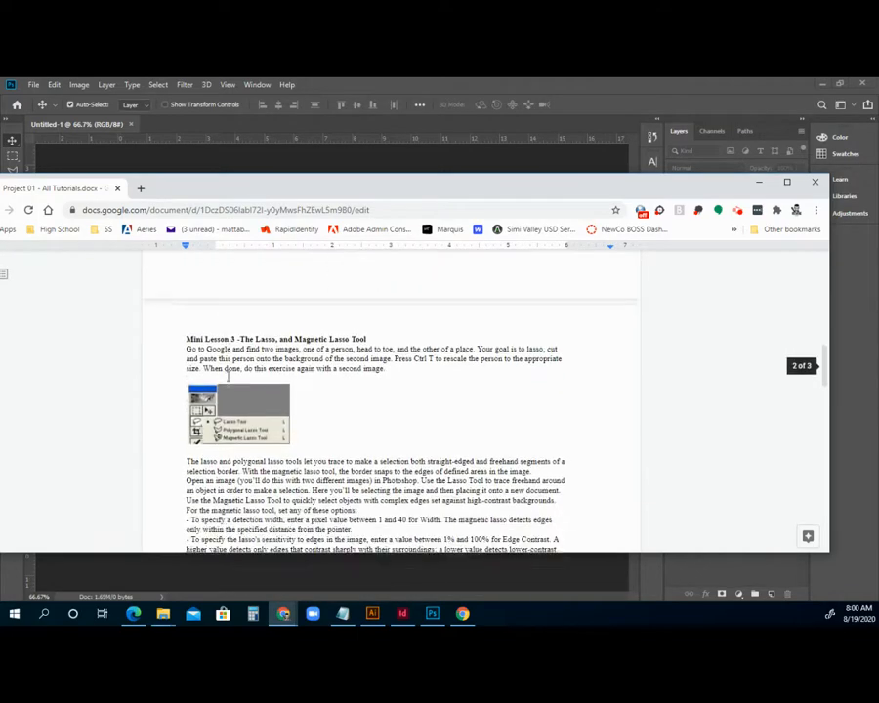
scroll(228, 376, up, 12)
scroll(228, 376, up, 4)
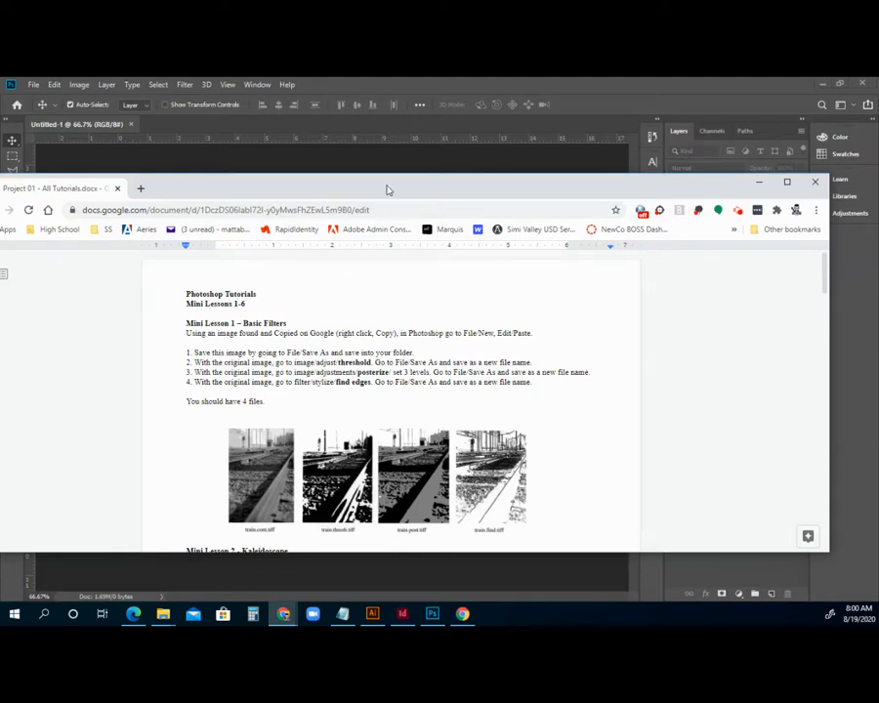
drag(395, 188, 0, 189)
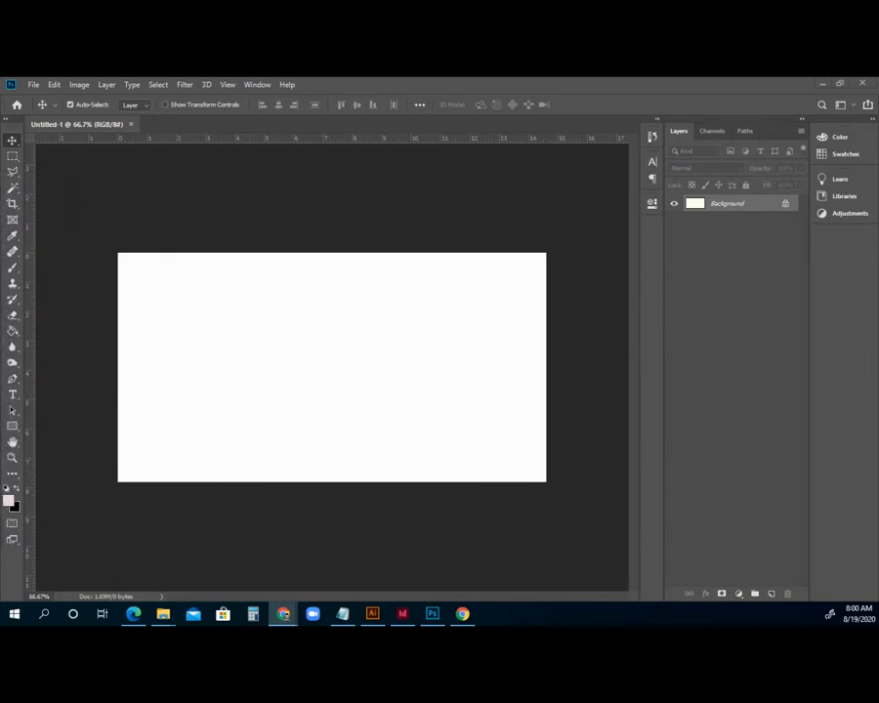
Step: Create a new 1052 x 563 px document from the Clipboard preset and paste the copied train image into it
click(34, 86)
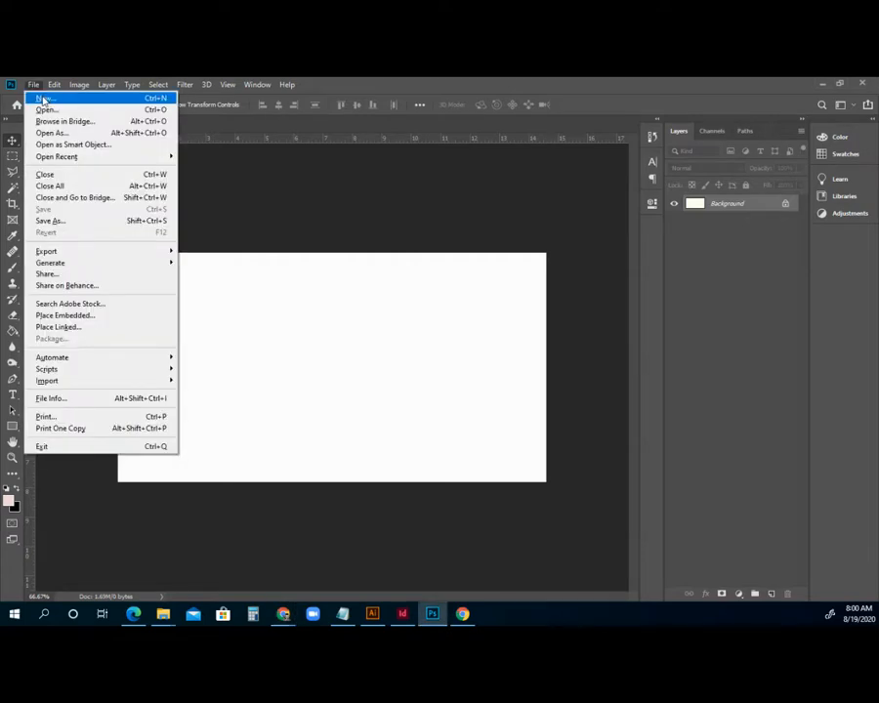
click(43, 98)
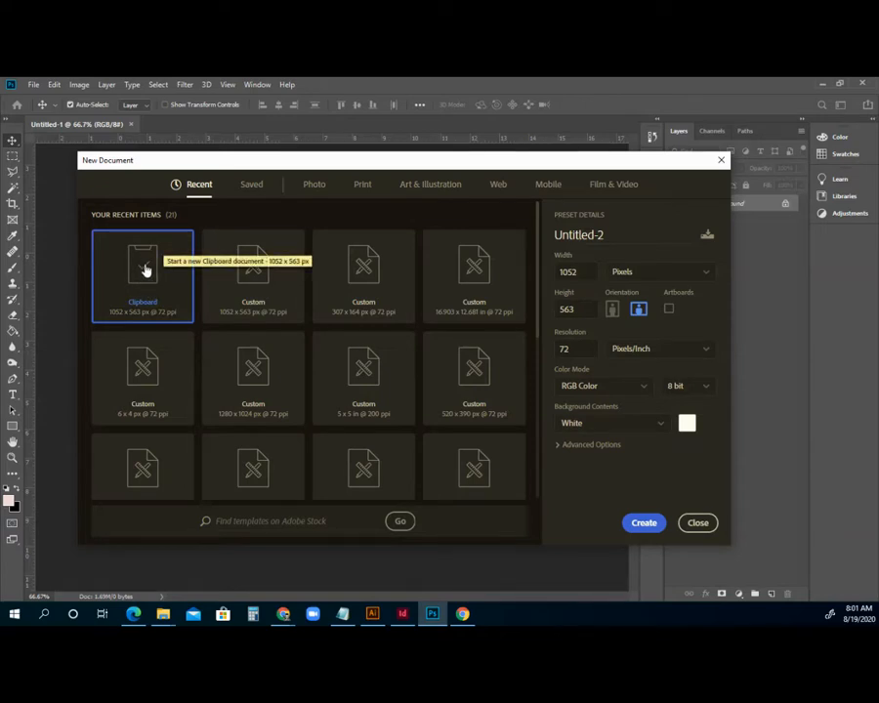
click(642, 524)
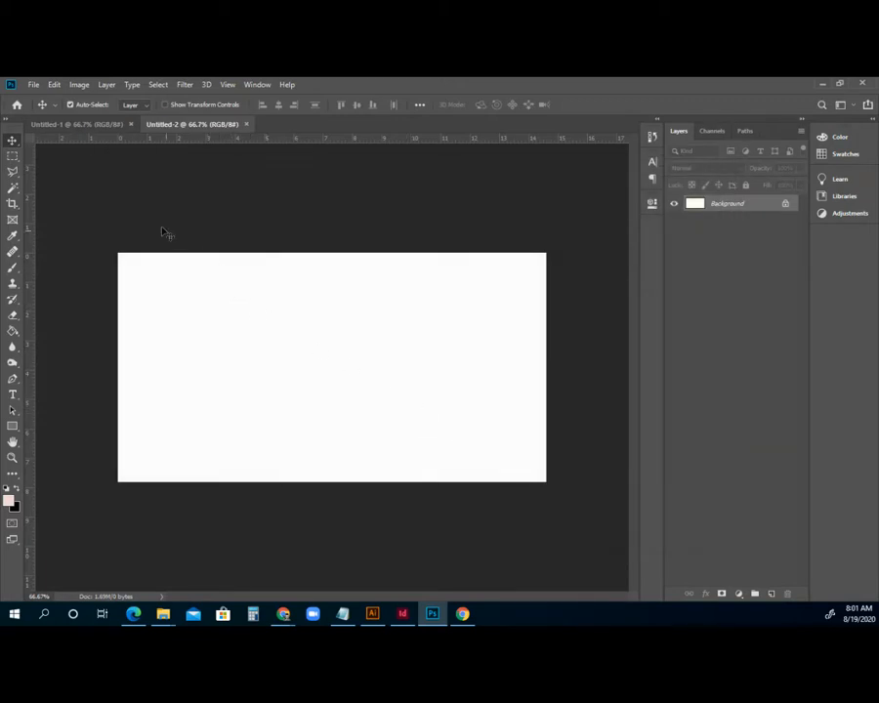
click(53, 84)
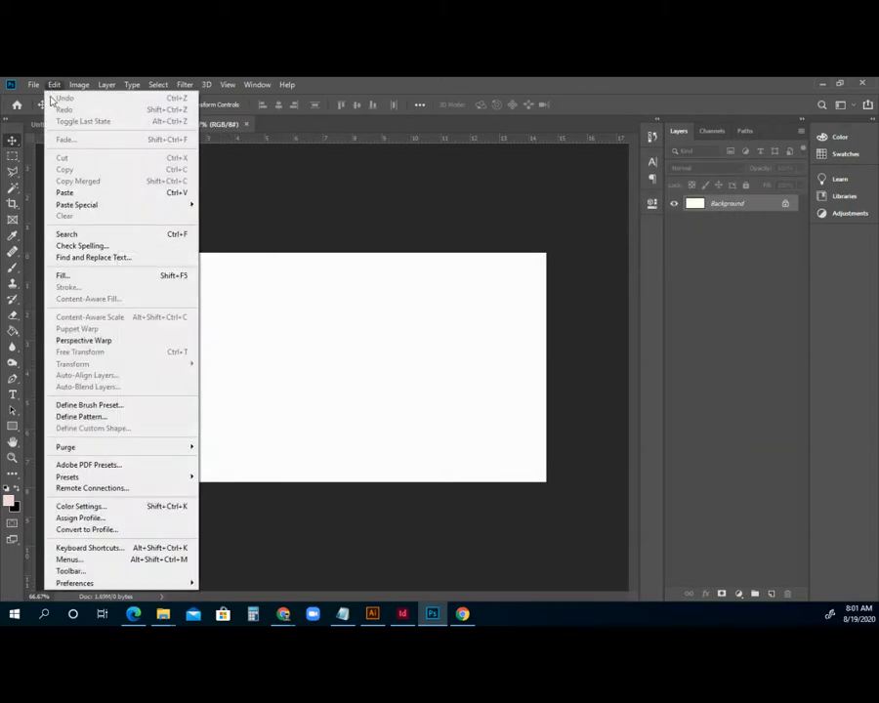
click(65, 192)
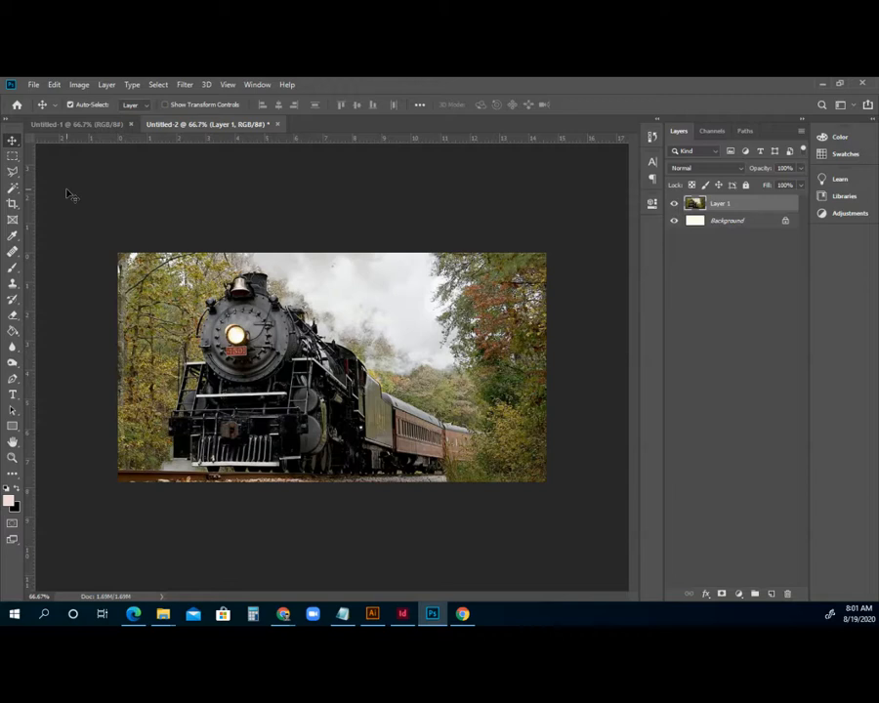
Step: Save the pasted train image as a JPEG named Train 1 in the Photoshop Mini Lessons folder at quality 12 (Maximum)
click(33, 84)
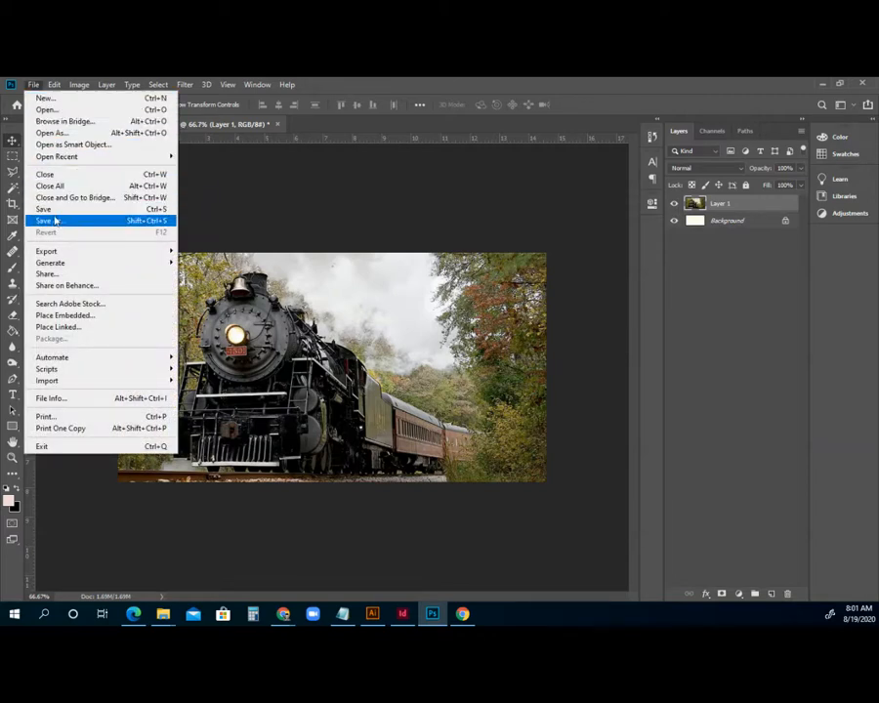
click(56, 222)
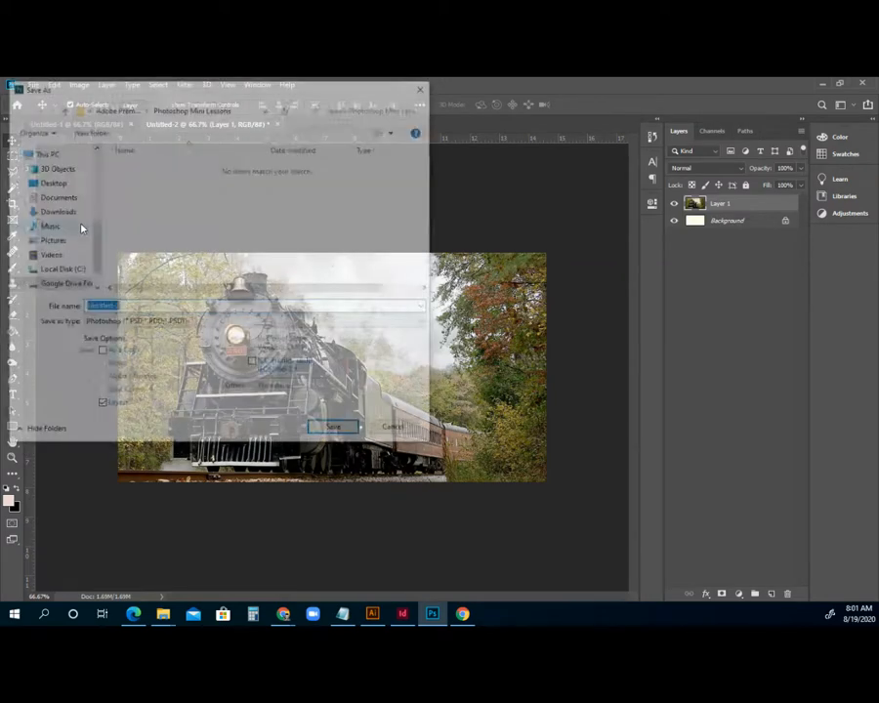
text(Tra)
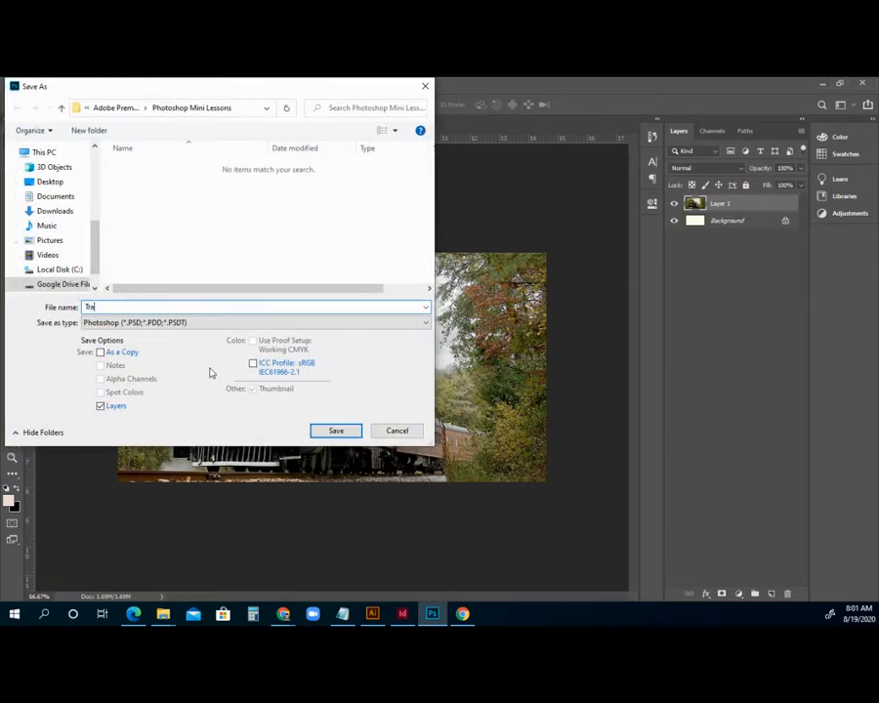
text(in 1)
click(161, 323)
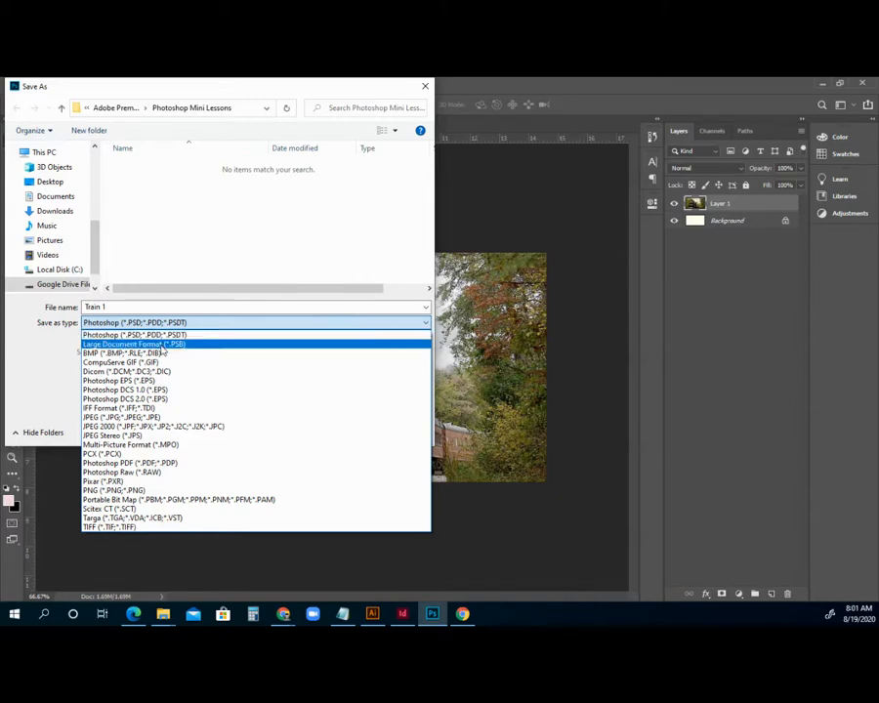
click(120, 417)
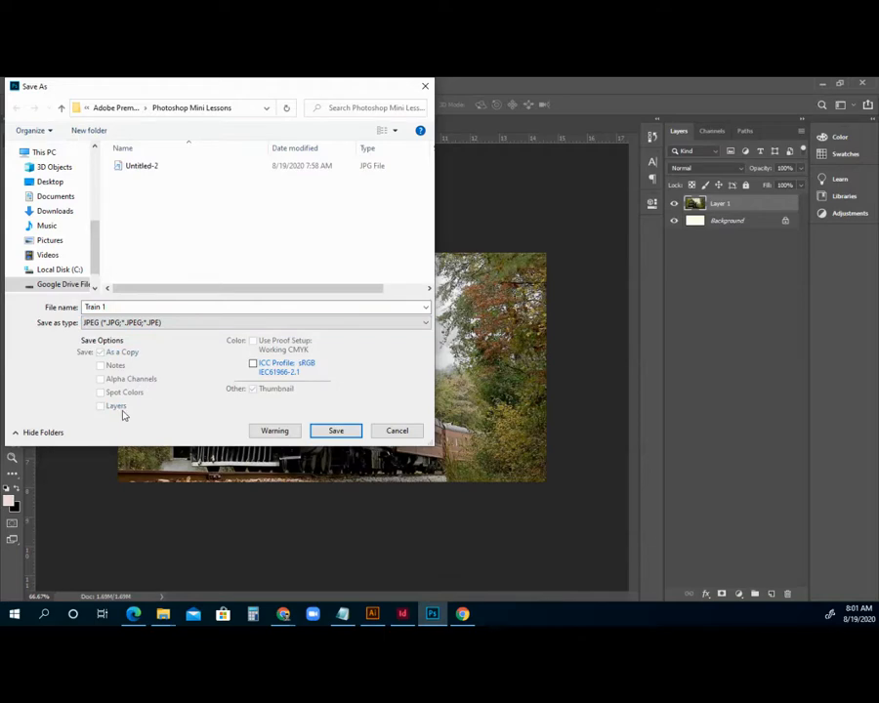
click(315, 433)
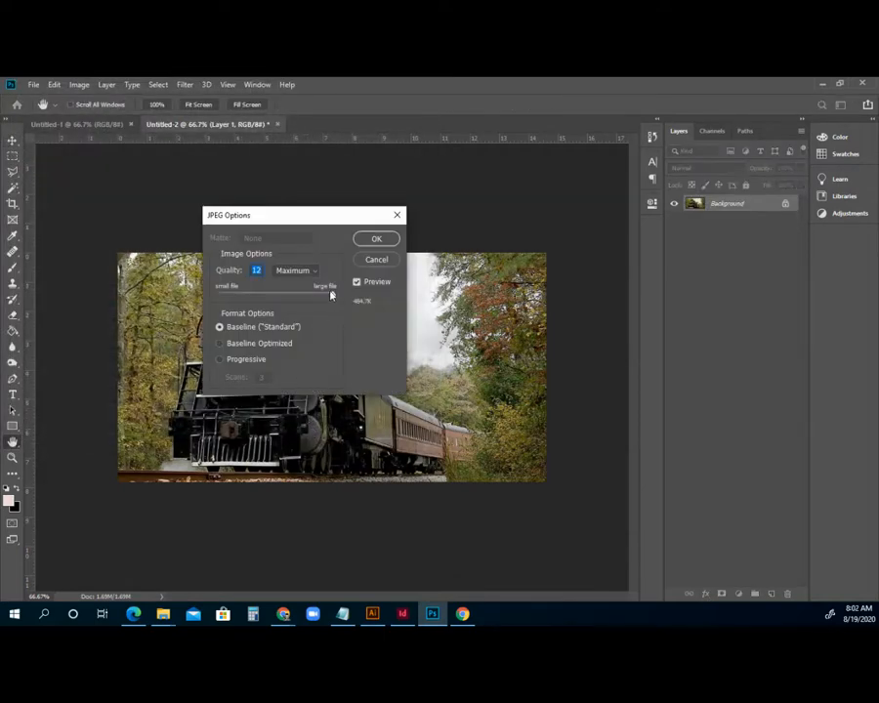
mouse_move(332, 295)
mouse_down()
mouse_move(241, 293)
mouse_move(337, 295)
mouse_up()
click(375, 238)
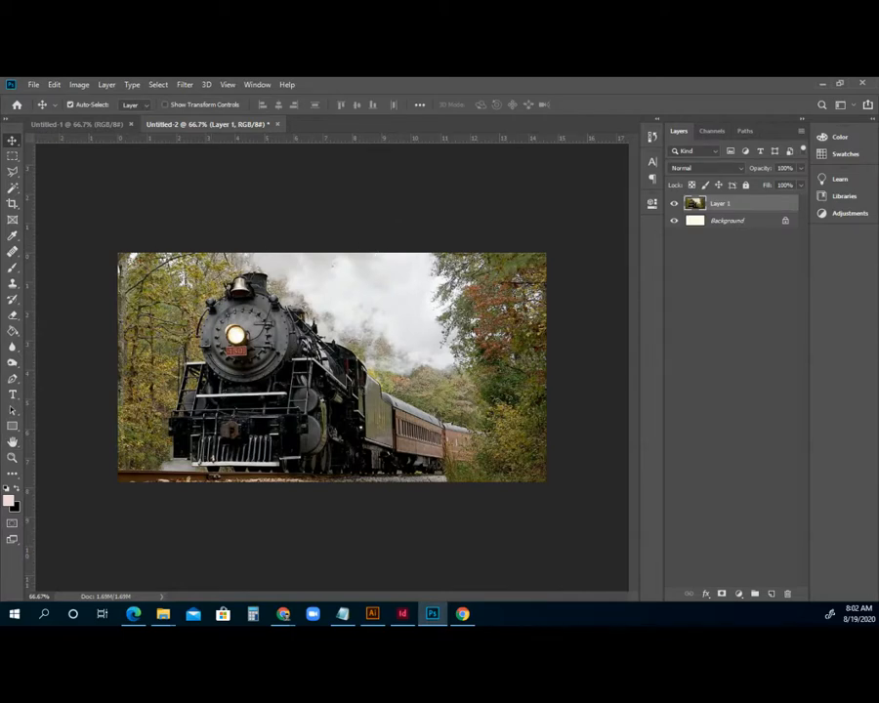
Step: Check instructions 1 and 2 of Mini Lesson 1 in the Chrome document, then return to the train image in Photoshop
click(283, 613)
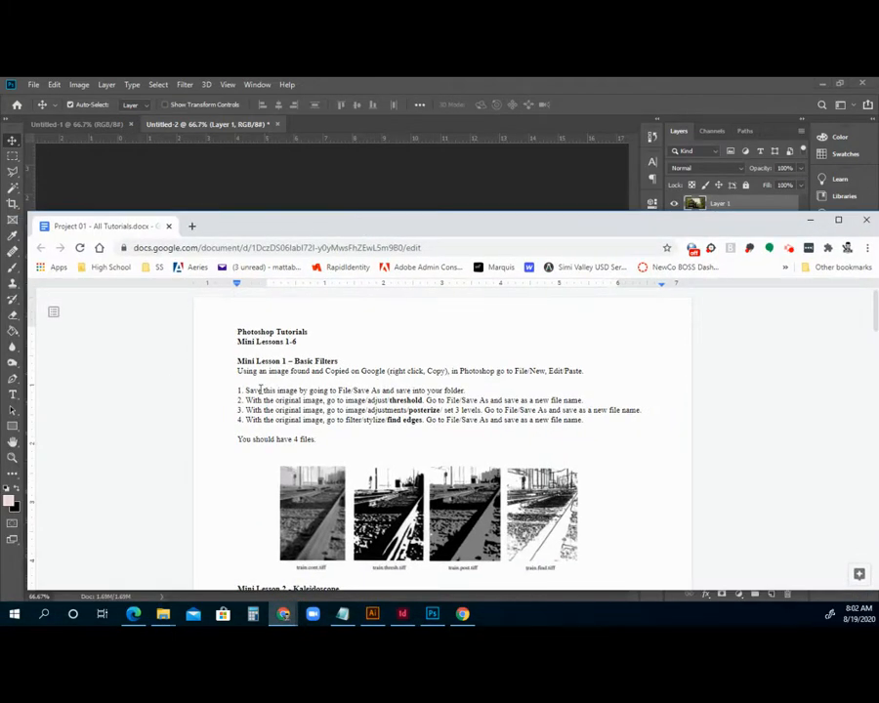
drag(235, 389, 422, 391)
drag(244, 400, 323, 400)
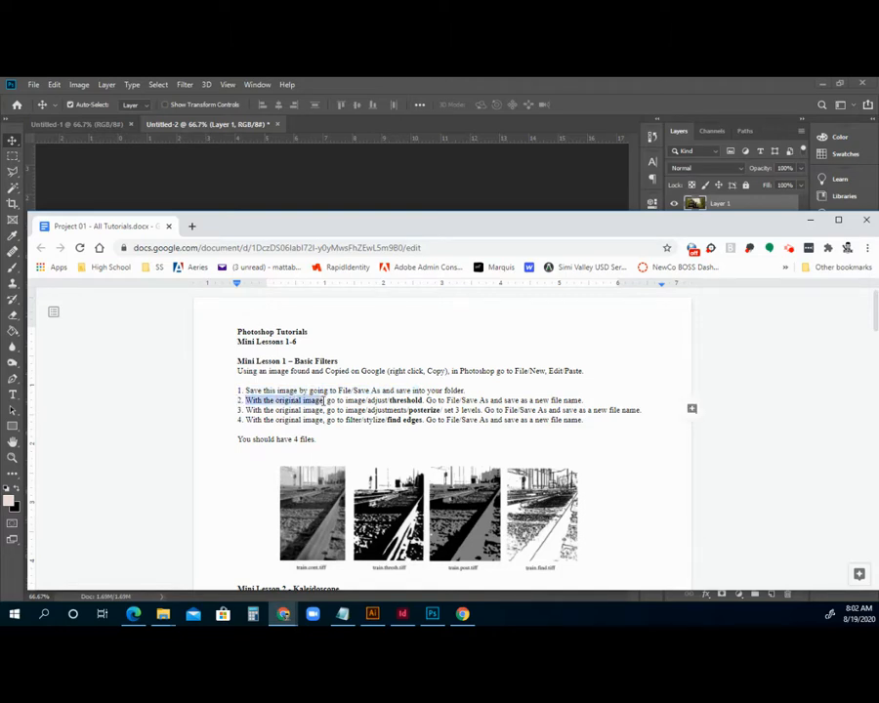
mouse_move(358, 222)
mouse_down()
mouse_move(355, 427)
mouse_move(355, 228)
mouse_up()
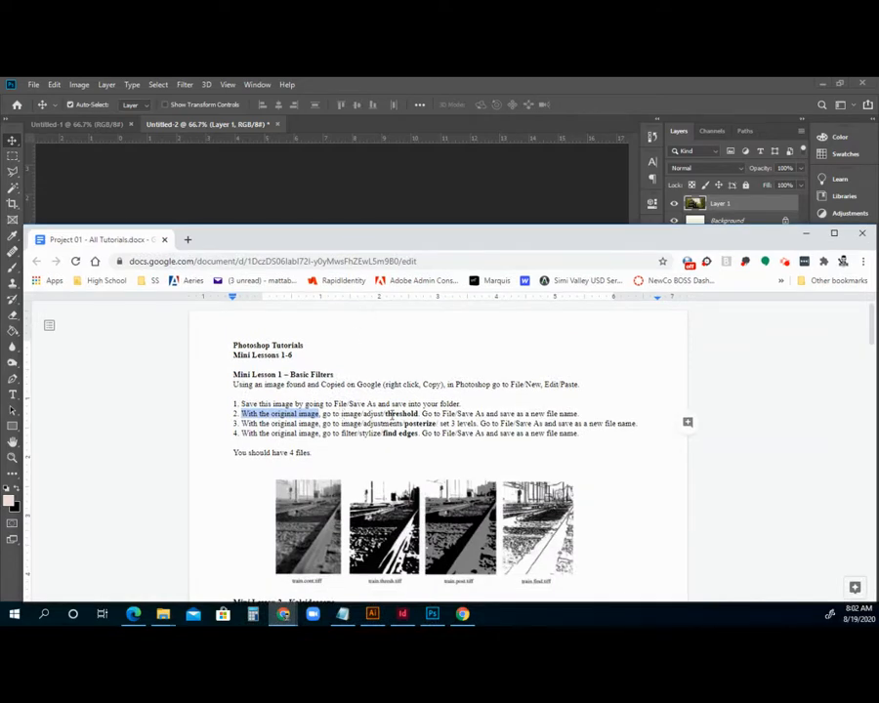
click(387, 167)
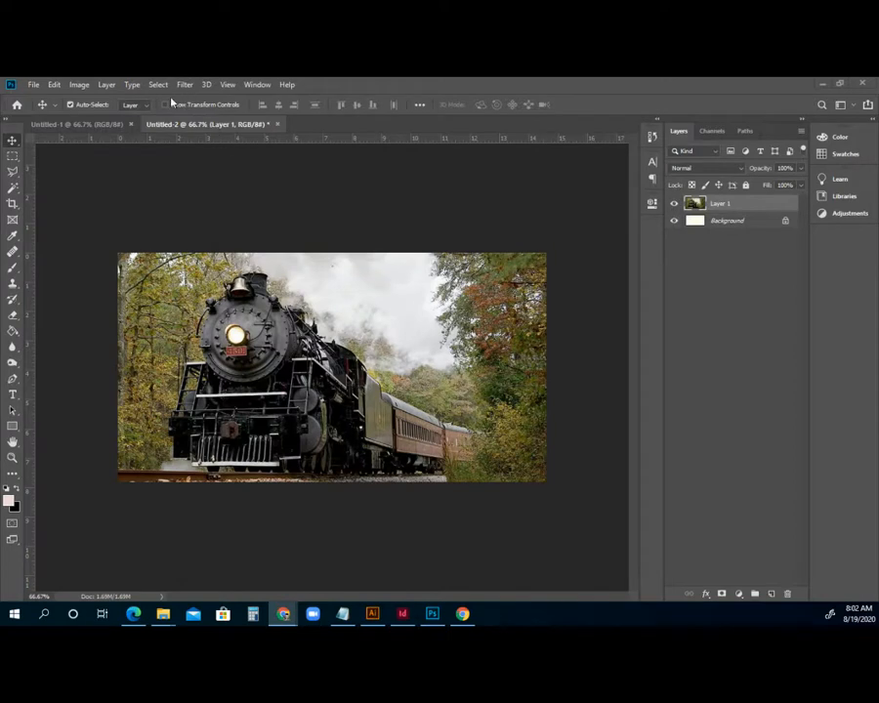
Step: Apply a Threshold adjustment with a level of 56 to the train layer
click(82, 86)
mouse_move(102, 118)
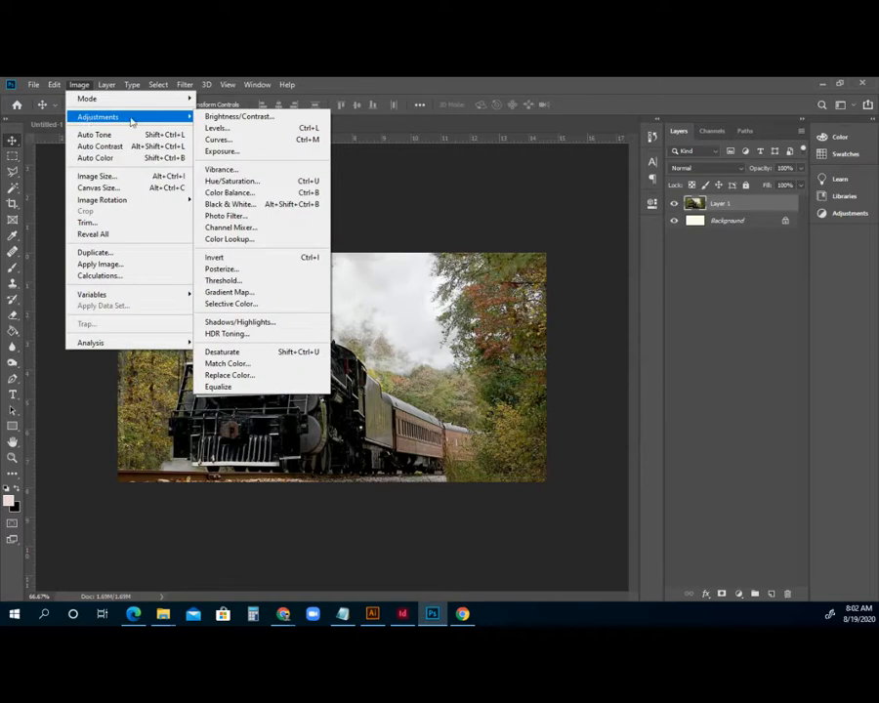
click(245, 281)
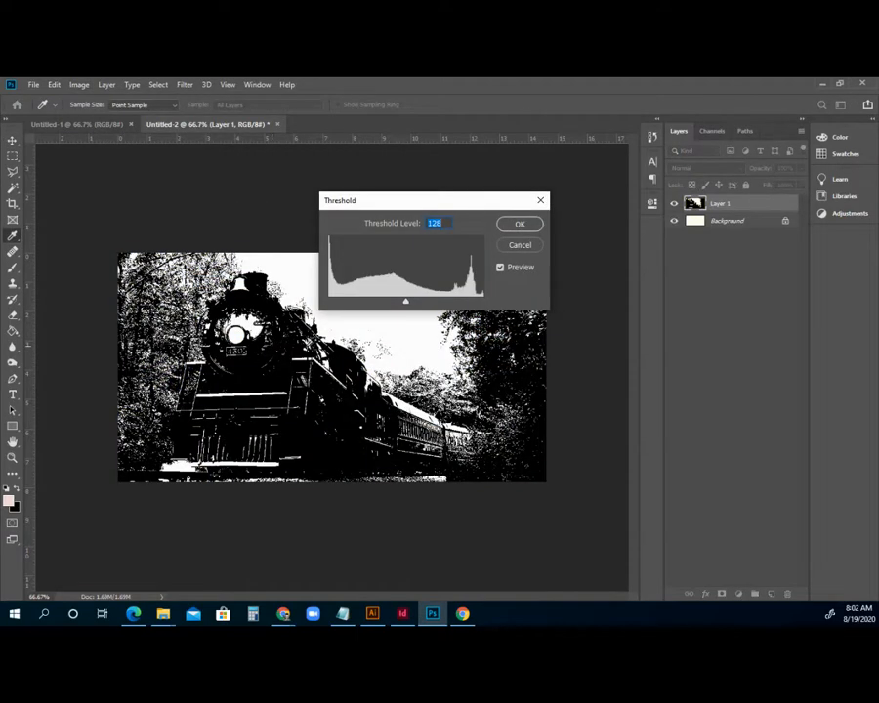
drag(408, 304, 362, 303)
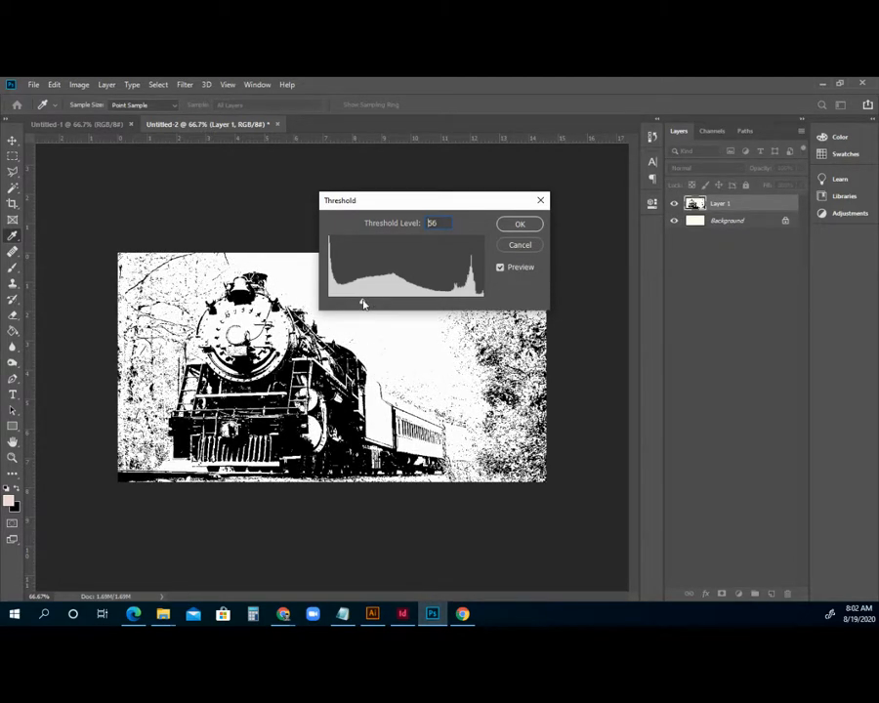
click(519, 224)
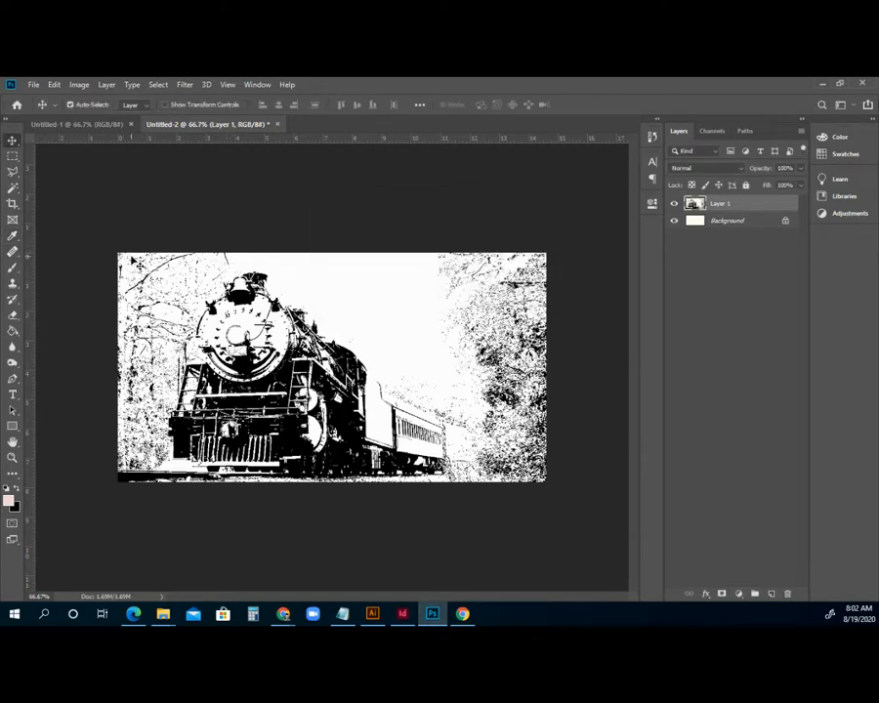
Step: Save the thresholded train image as a JPEG named Train 2 in the Photoshop Mini Lessons folder at quality 12
click(33, 84)
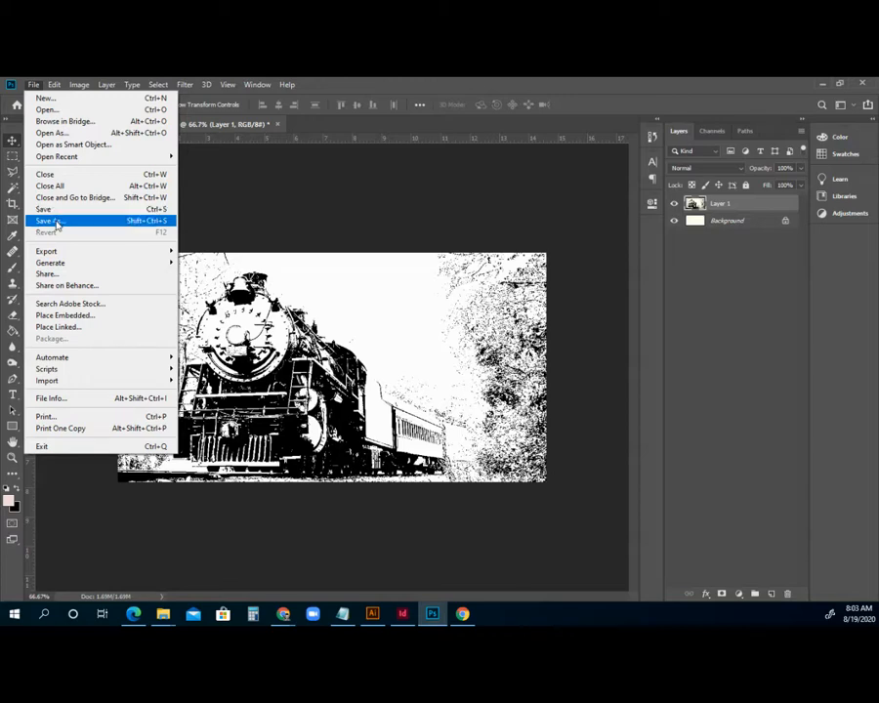
click(56, 223)
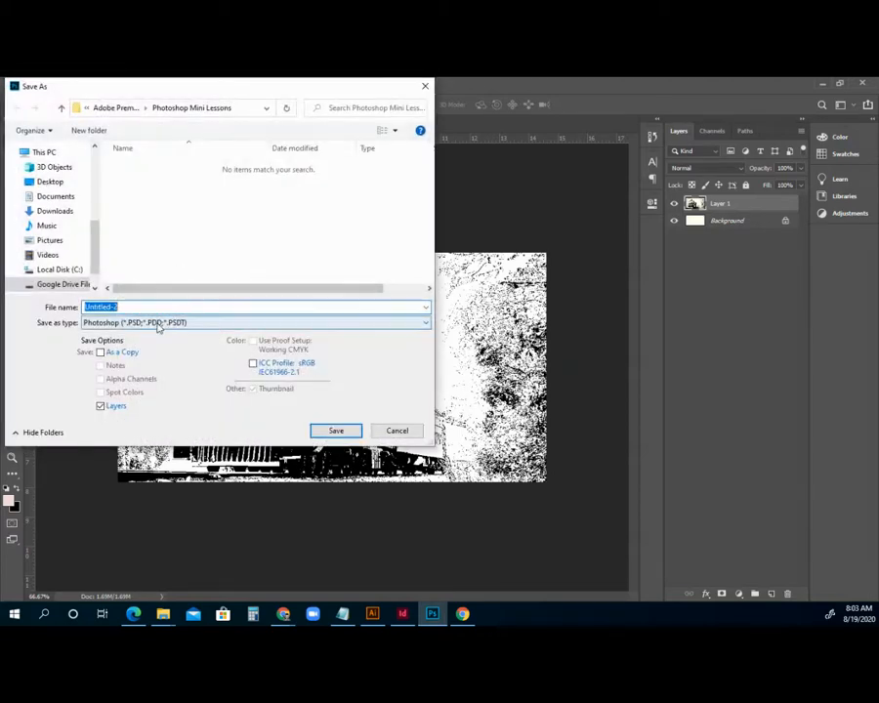
click(158, 323)
click(146, 416)
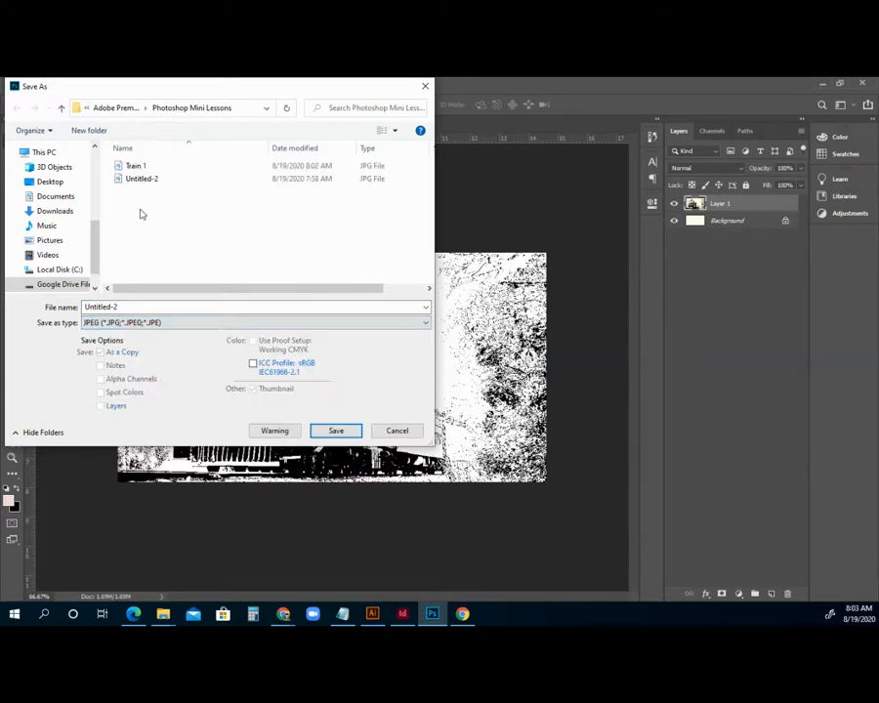
click(136, 166)
click(130, 307)
click(131, 307)
key(BackSpace)
text(2)
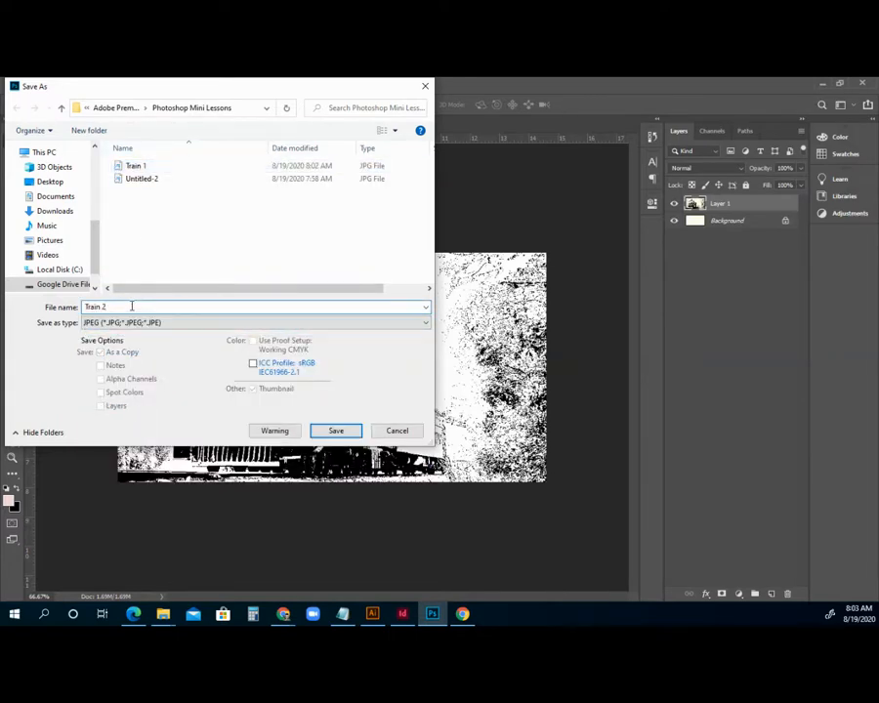
click(335, 429)
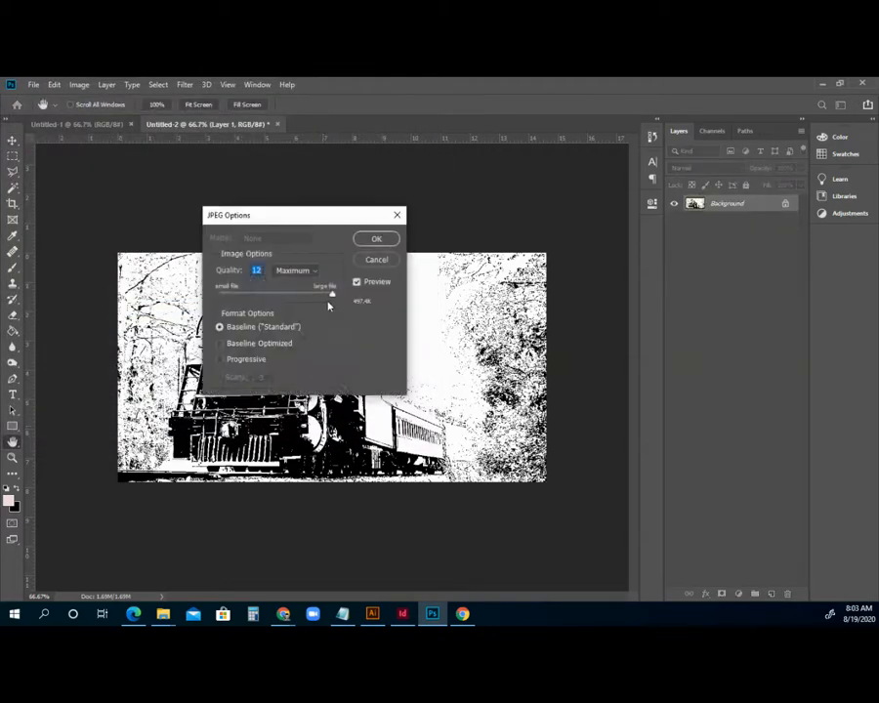
click(378, 240)
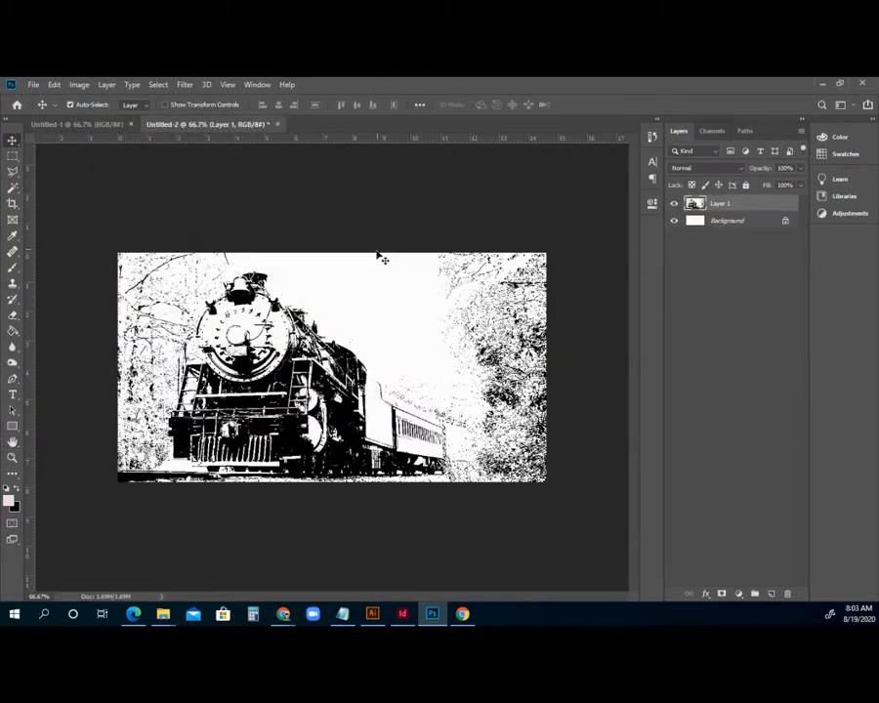
Step: Check the posterize instruction in the Chrome tutorial document and move its window away from the Photoshop canvas
click(283, 613)
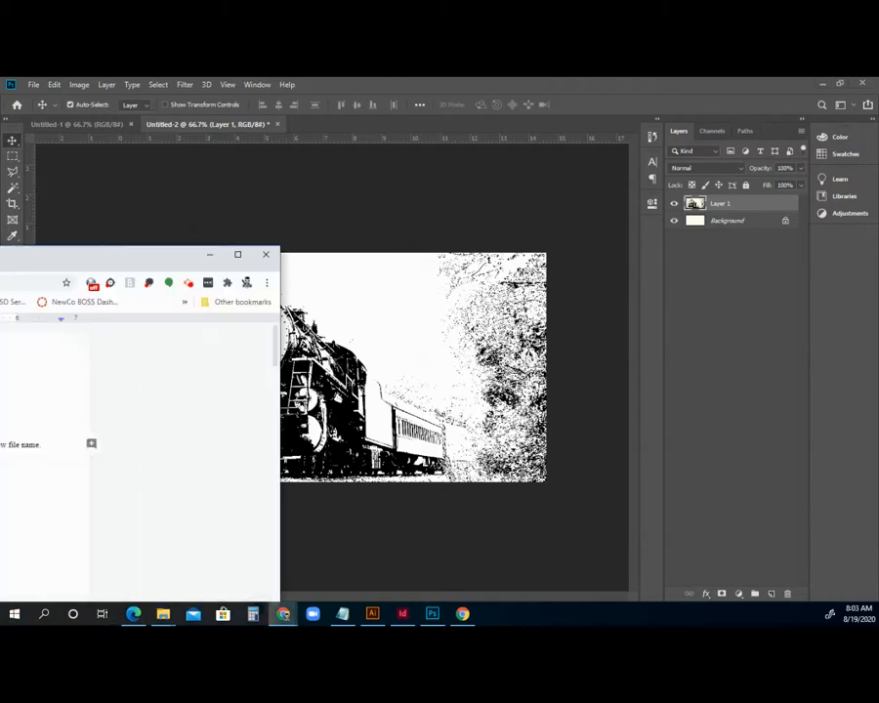
drag(205, 212, 284, 213)
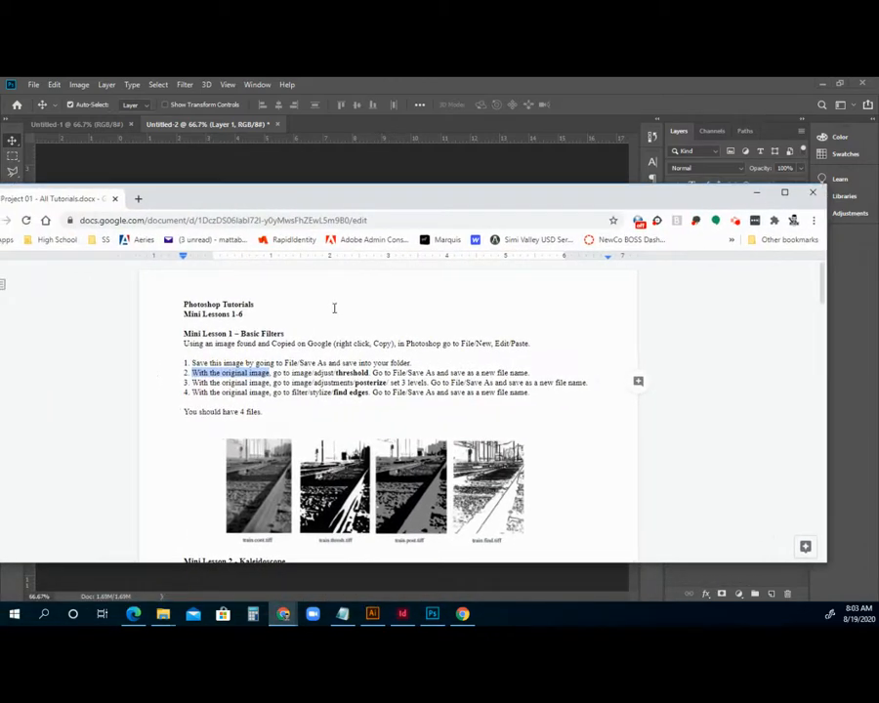
drag(270, 373, 493, 374)
click(193, 383)
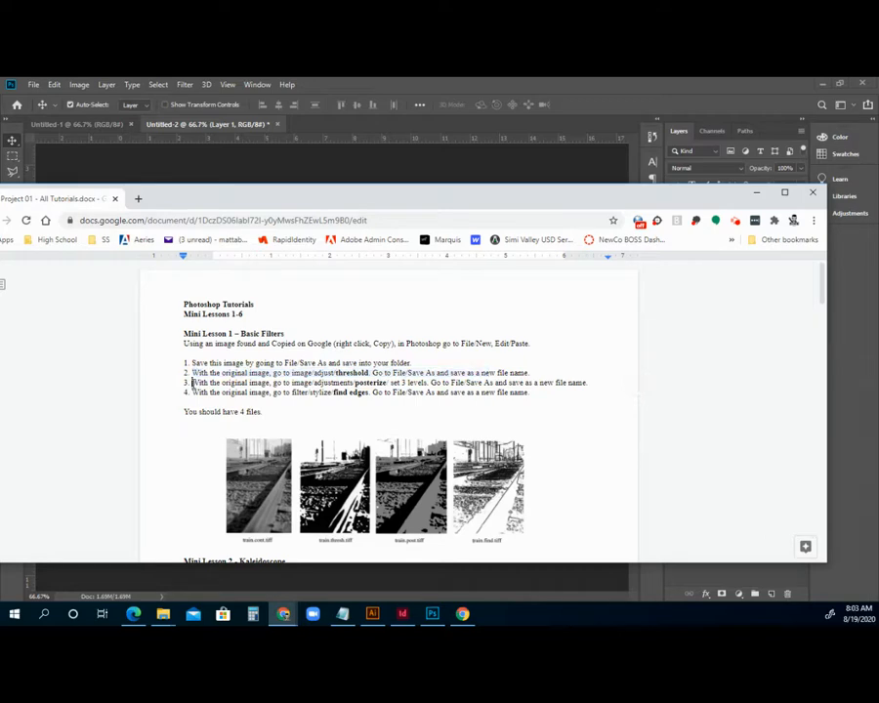
drag(192, 383, 270, 383)
drag(473, 199, 0, 201)
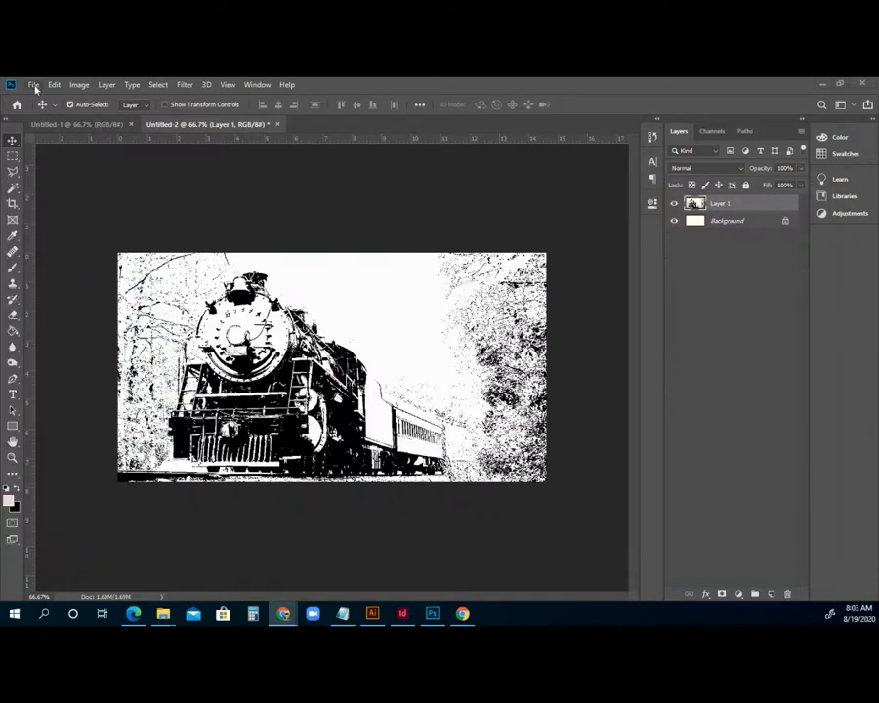
Step: Open the original Train 1 image from the Photoshop Mini Lessons folder
click(33, 84)
mouse_move(96, 157)
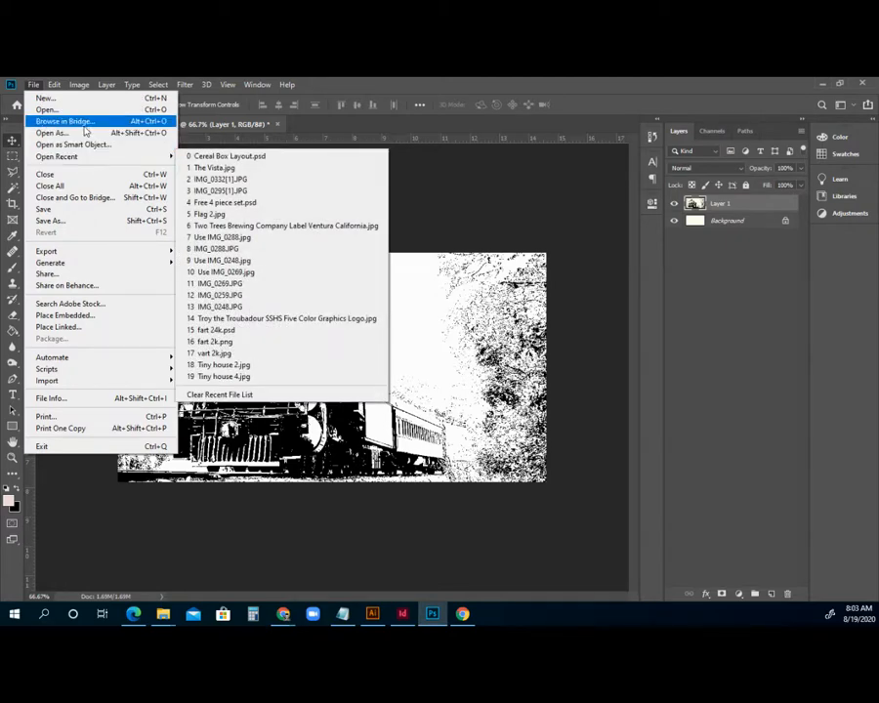
click(49, 110)
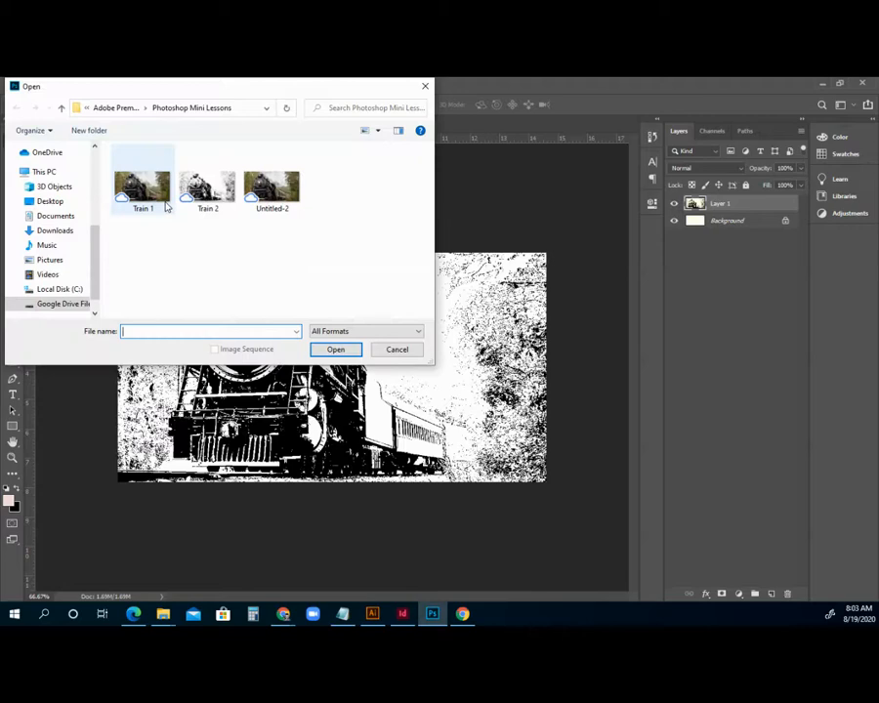
click(153, 188)
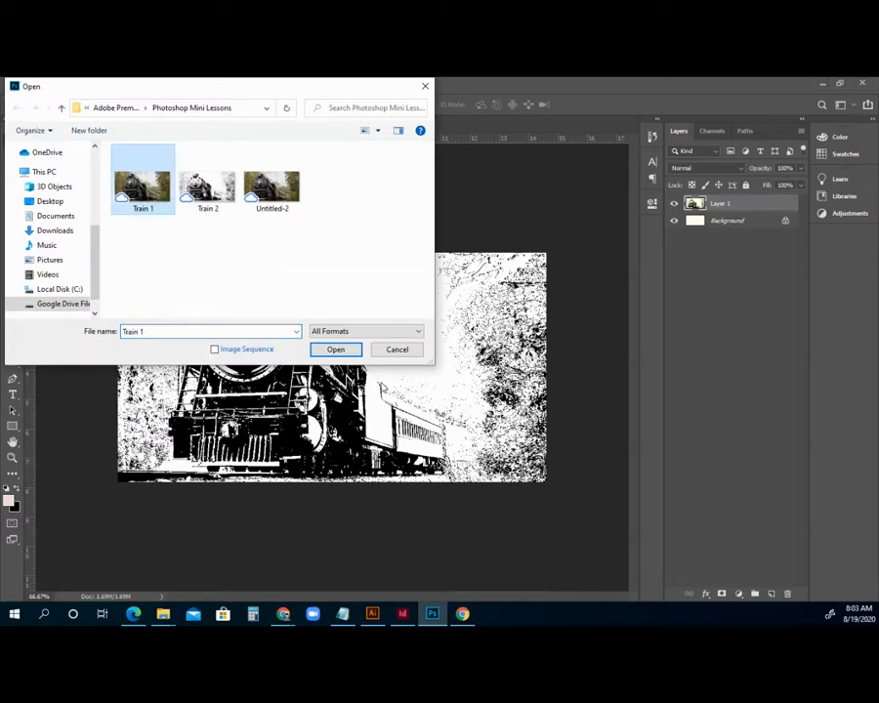
key(Escape)
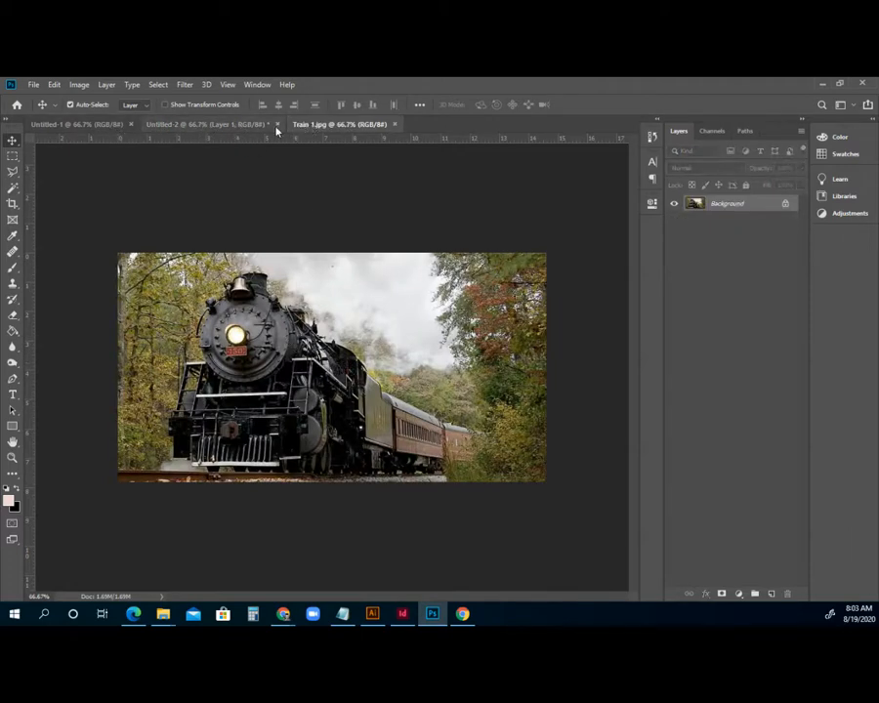
Step: Look through the open thresholded train and blank documents, then return to the Train 1 image
click(224, 125)
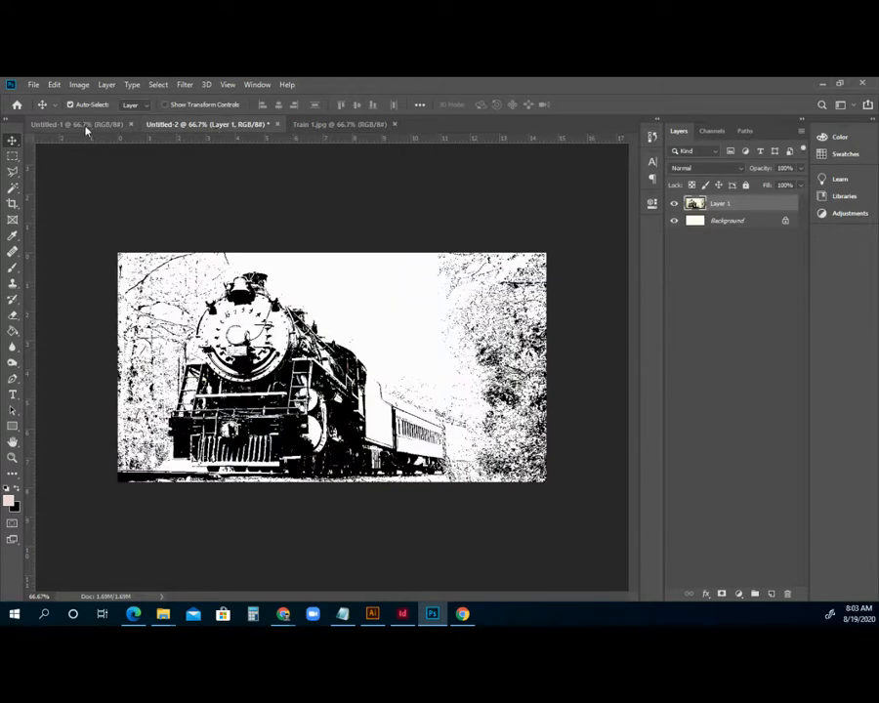
click(85, 125)
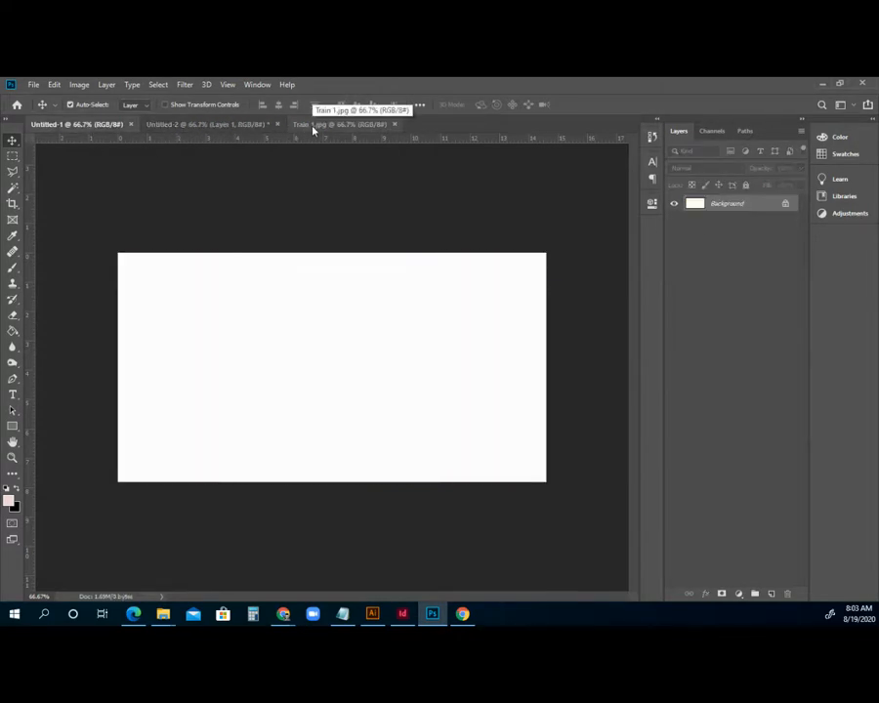
click(314, 127)
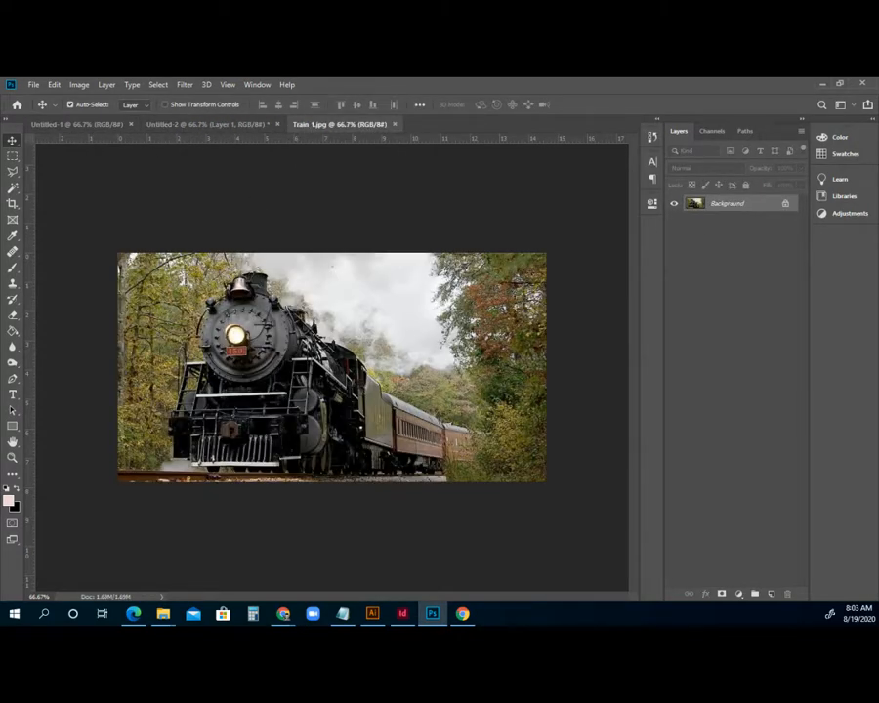
Step: Switch to the Chrome tutorial document, review the posterize path and levels in instruction 3, and move the window off the canvas
key(alt+Tab)
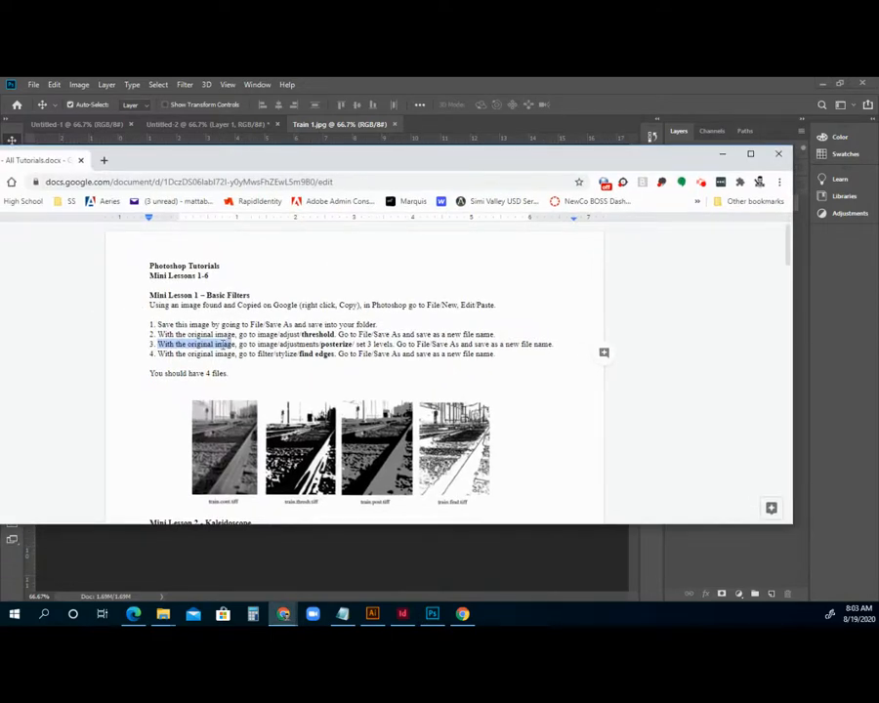
drag(258, 344, 388, 344)
drag(434, 164, 0, 185)
Step: Apply a Posterize adjustment with 3 levels to the Train 1 image
click(80, 85)
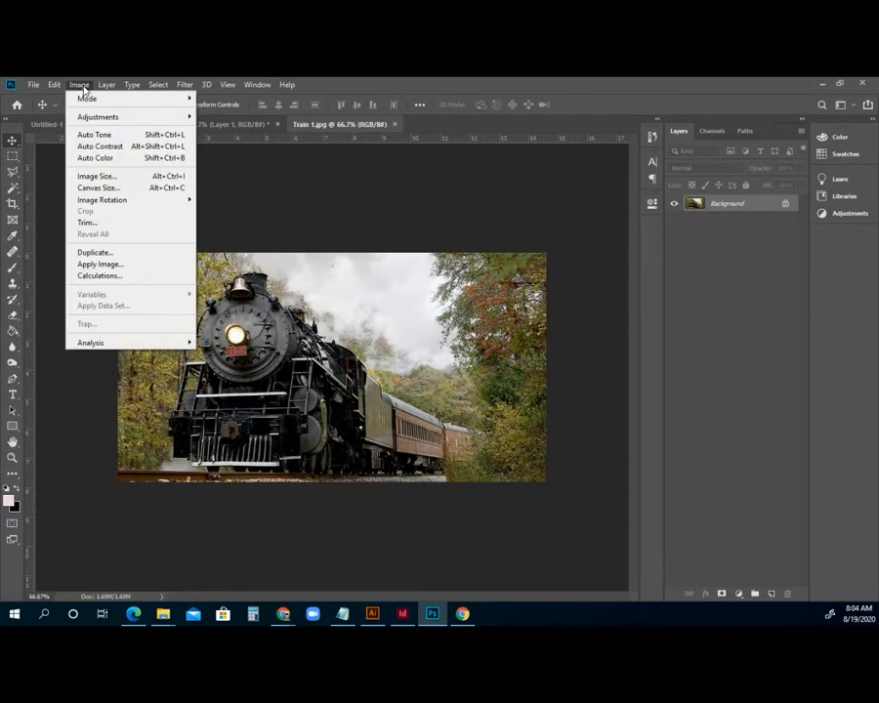
mouse_move(96, 123)
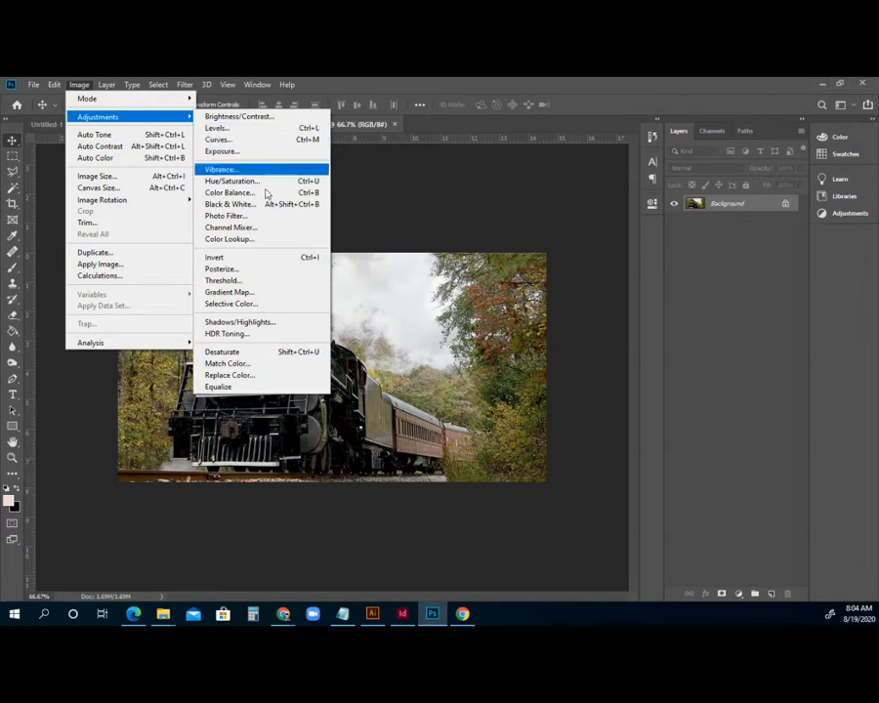
click(257, 269)
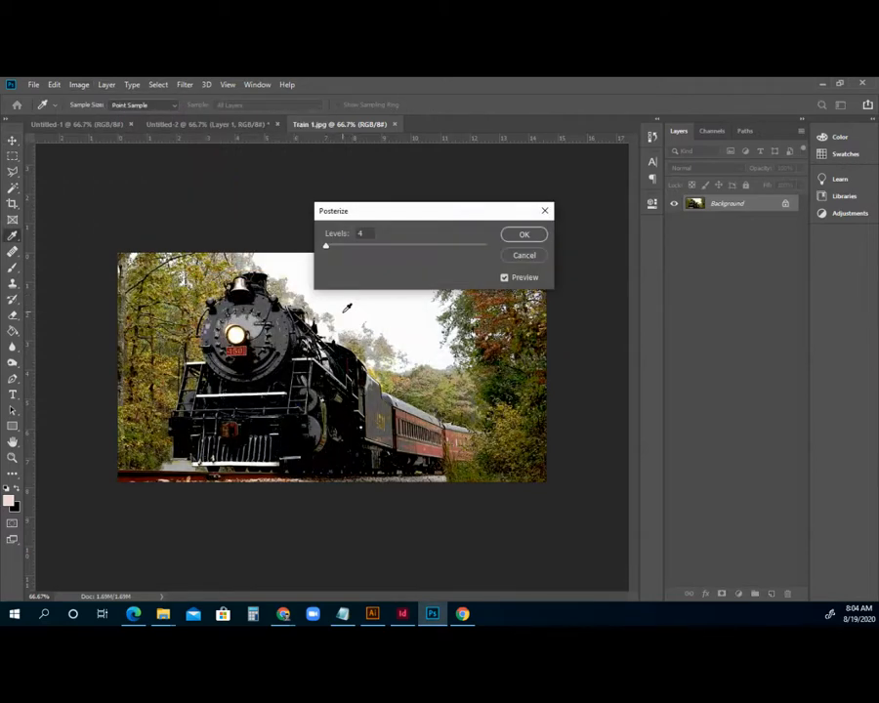
double_click(361, 233)
text(3)
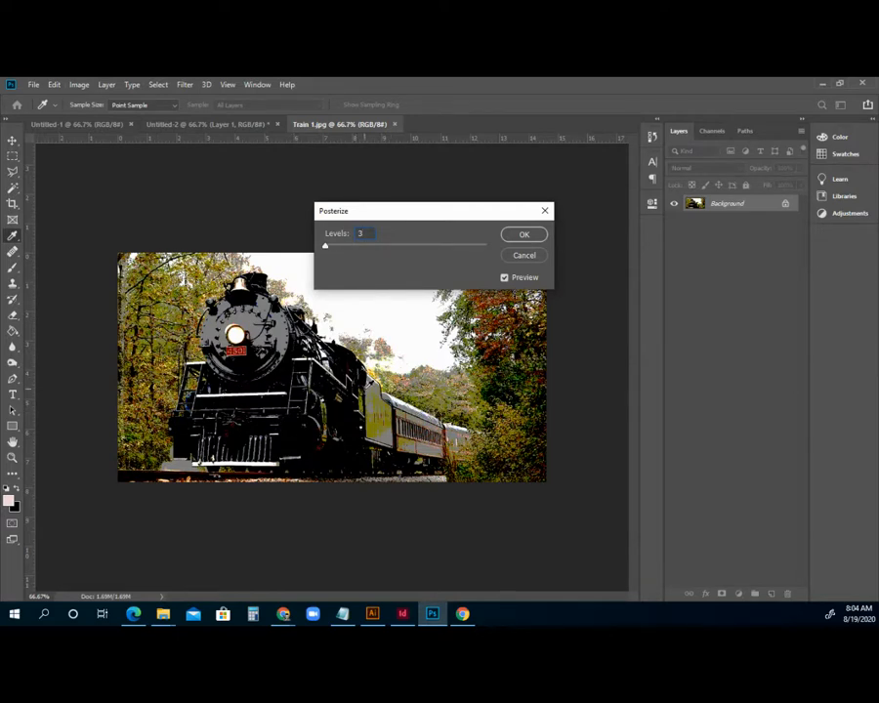
click(516, 236)
key(v)
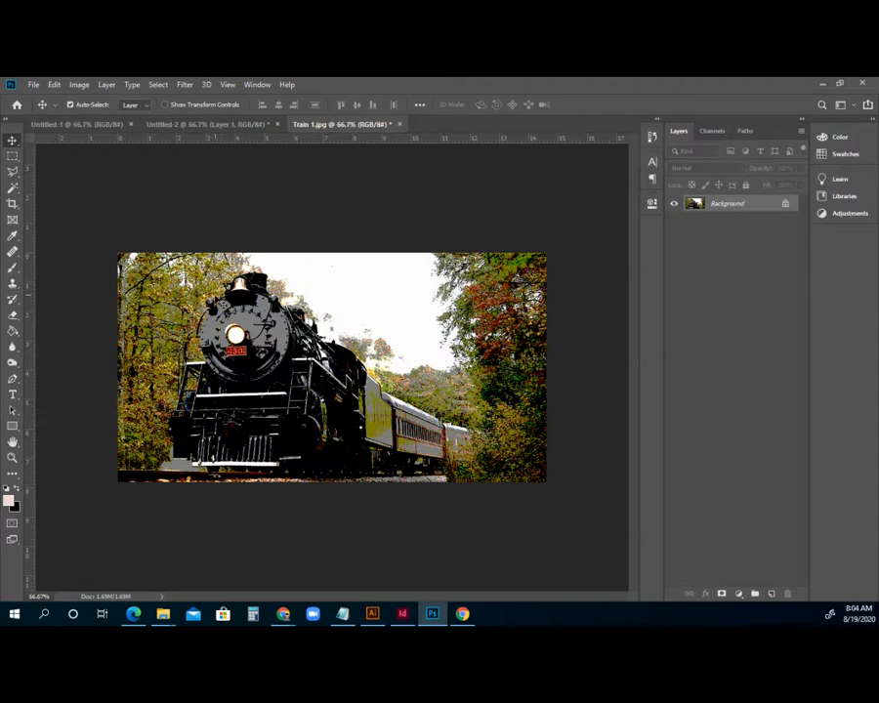
Step: Save the posterized train image as a JPEG named Train 3 in the Photoshop Mini Lessons folder at quality 12
click(33, 85)
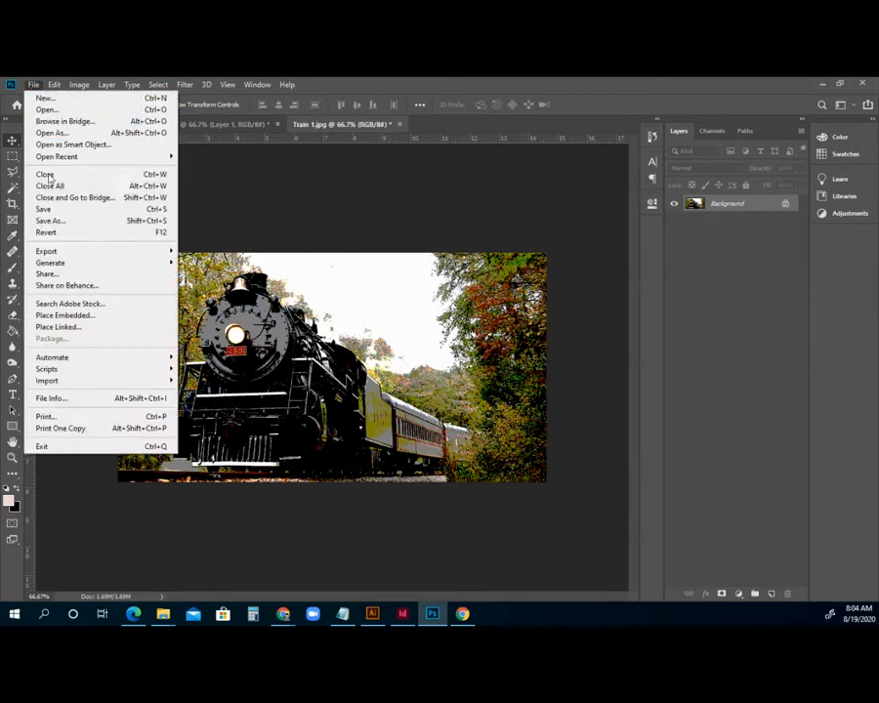
click(52, 223)
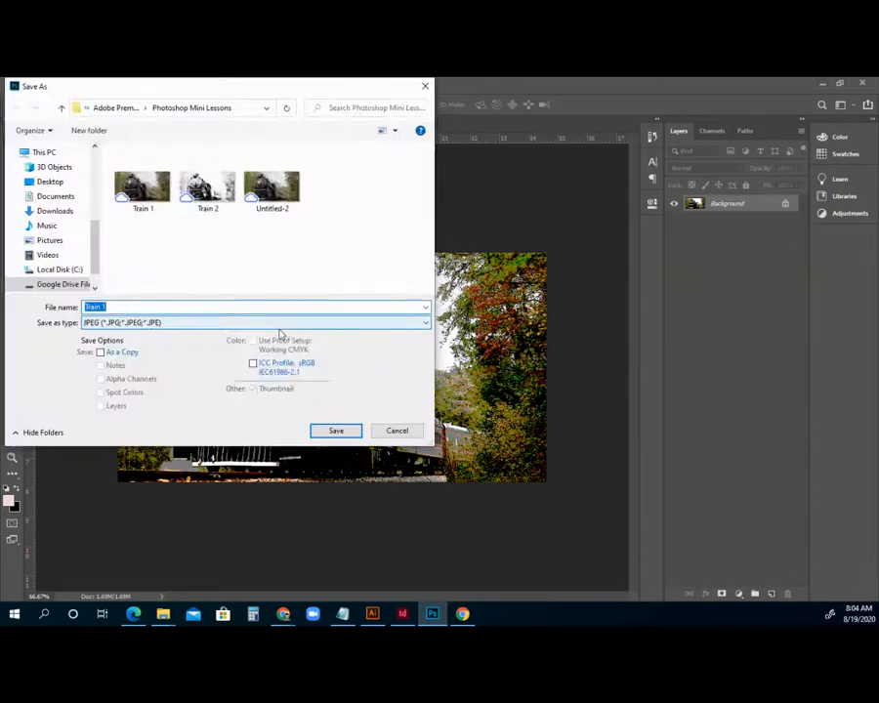
click(140, 308)
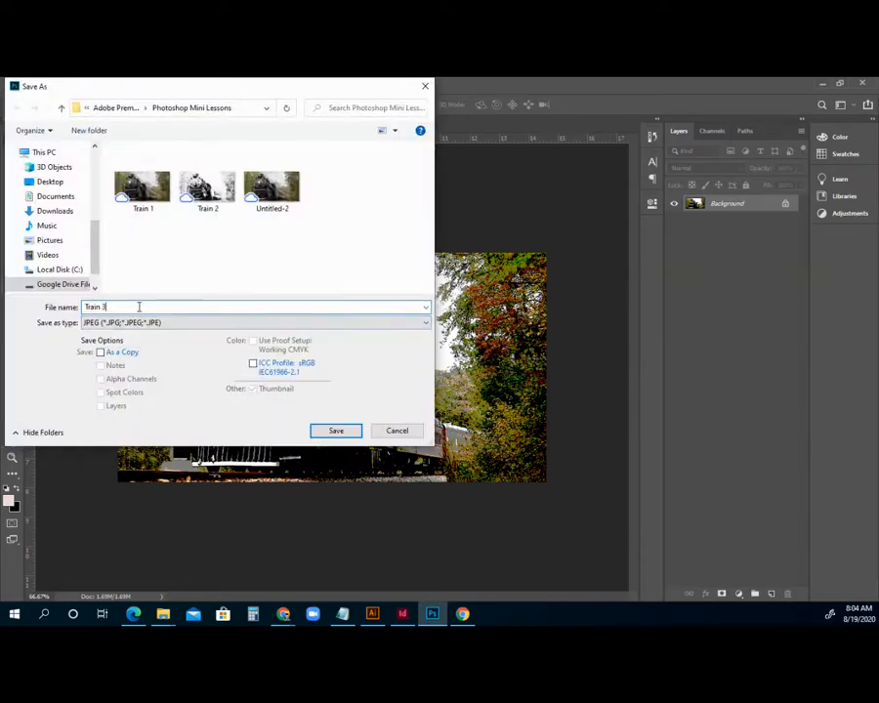
click(325, 431)
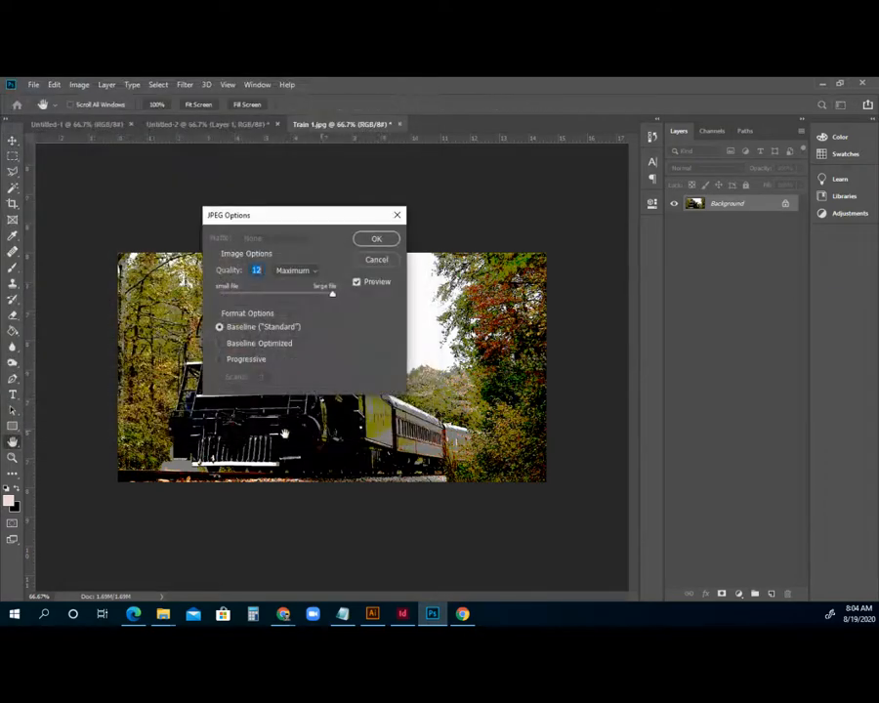
key(Return)
Step: Check the find edges instruction in the Chrome tutorial document, then move its window away from the Photoshop canvas
click(285, 616)
drag(367, 205, 451, 191)
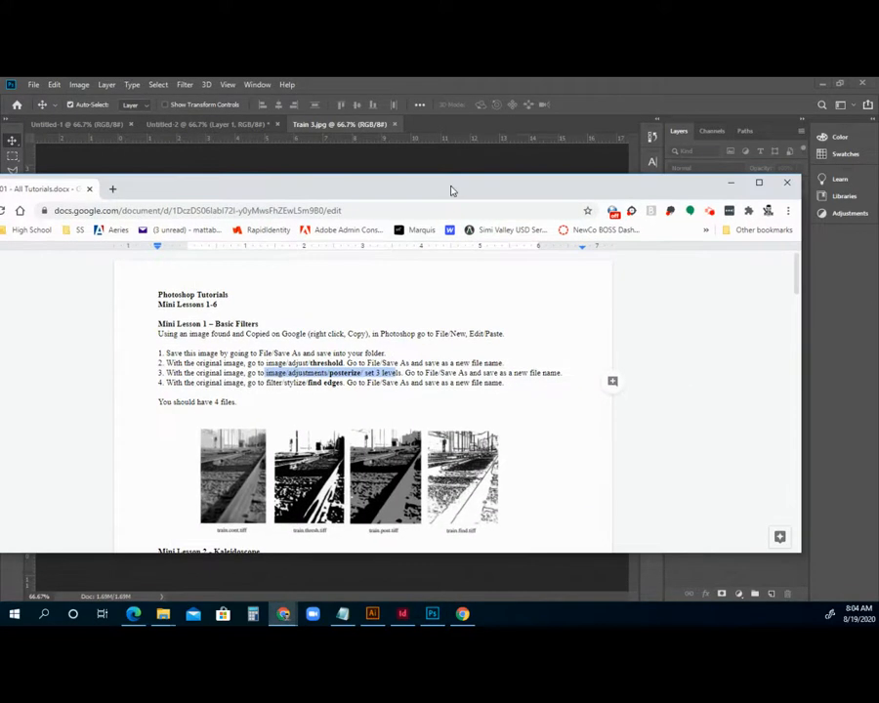
click(167, 372)
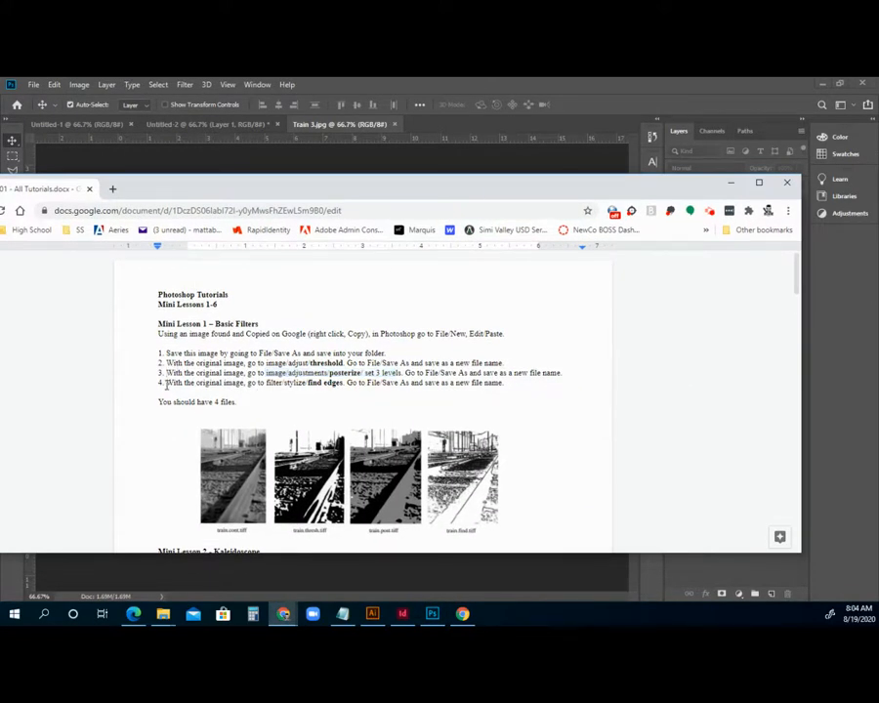
drag(167, 384, 250, 387)
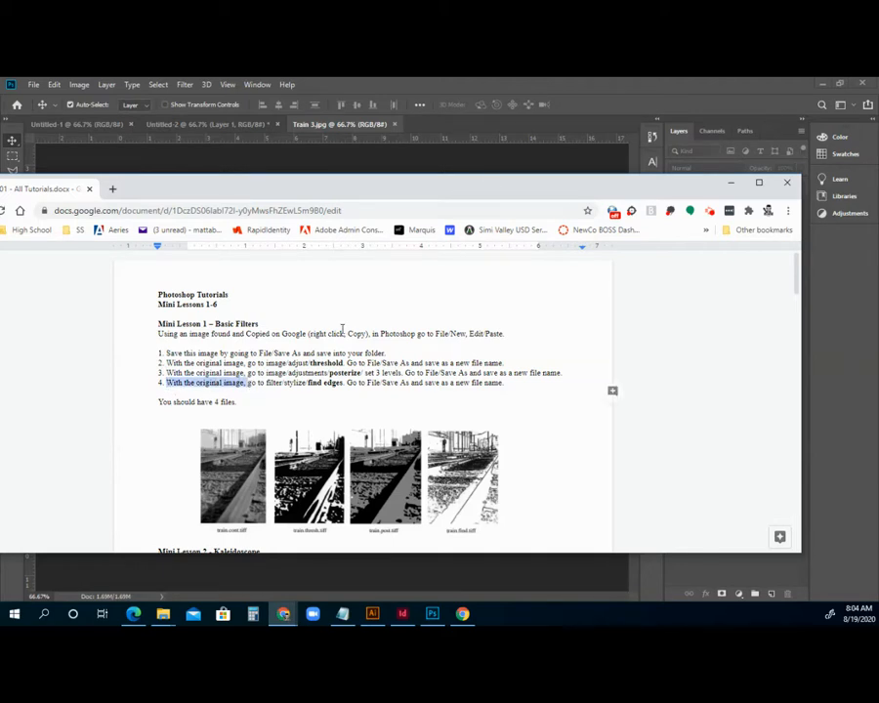
drag(259, 385, 344, 384)
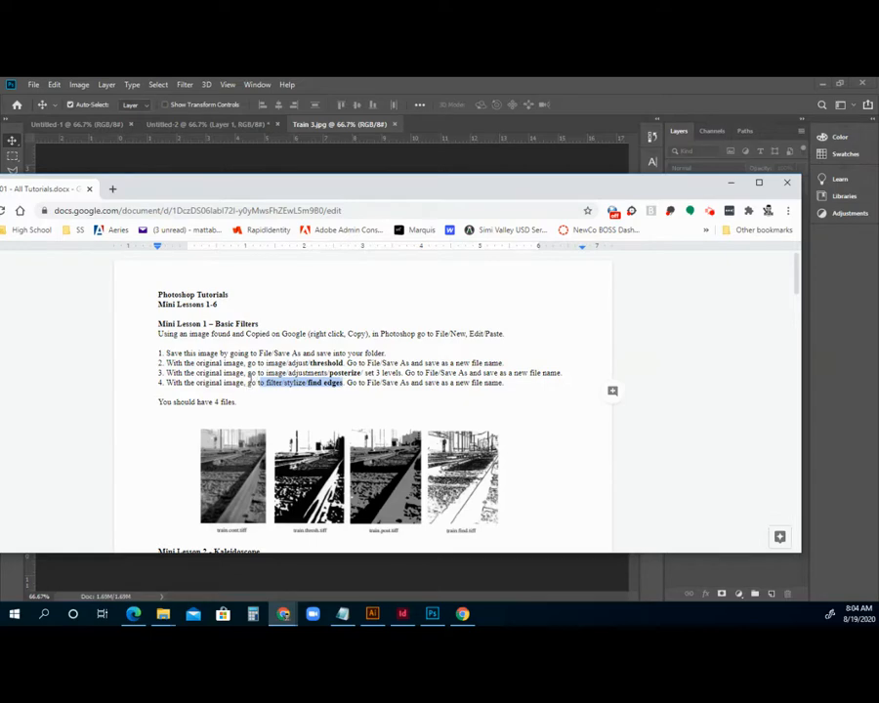
drag(518, 186, 0, 185)
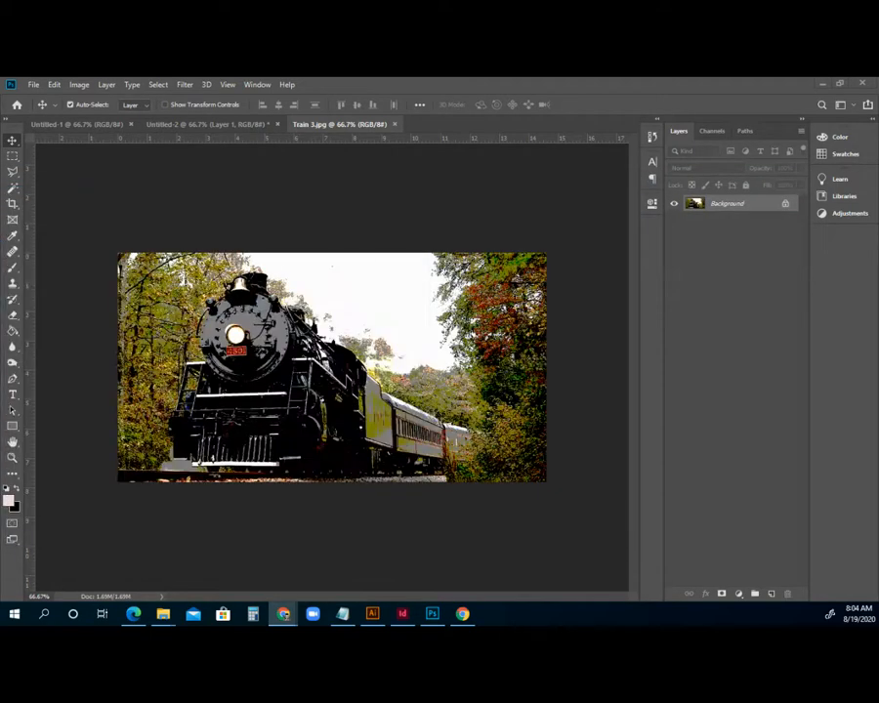
Step: Reopen the original Train 1 image in Photoshop as the source for the find edges version
click(33, 84)
key(Escape)
key(ctrl+o)
click(142, 184)
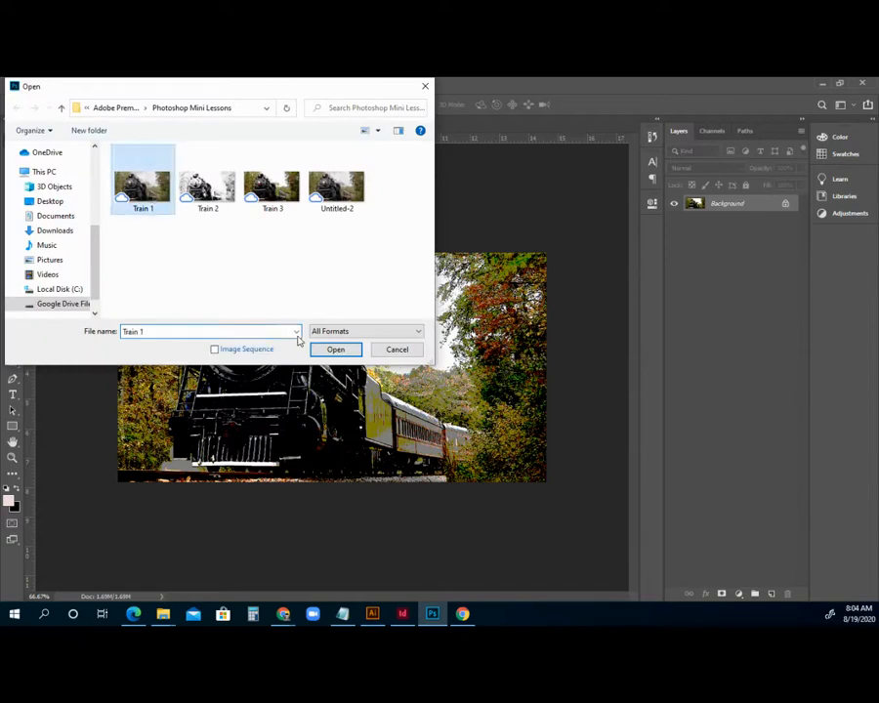
click(334, 349)
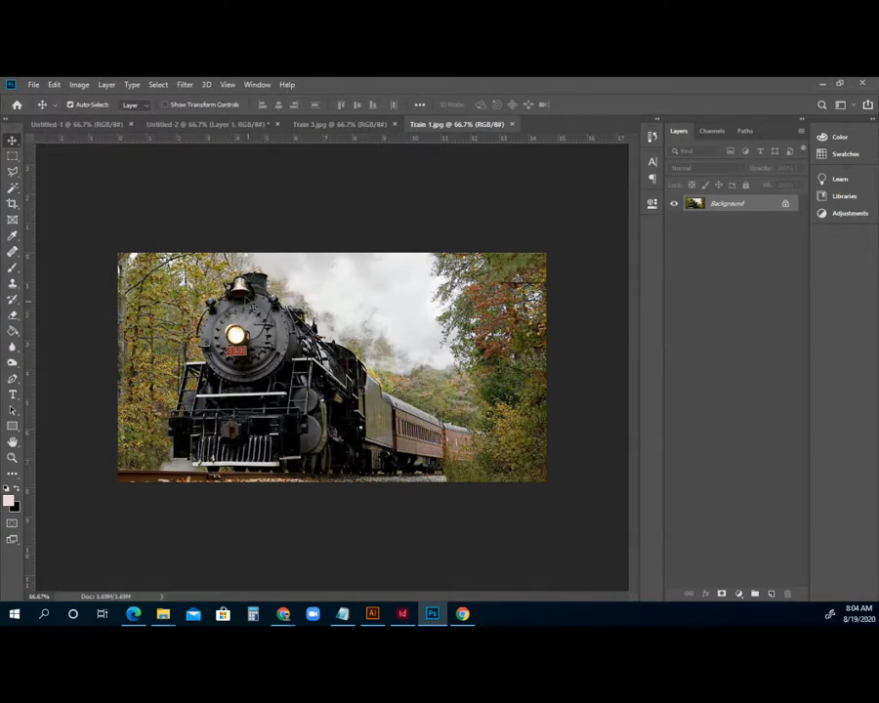
Step: Apply the Find Edges stylize filter to the Train 1 image
click(184, 84)
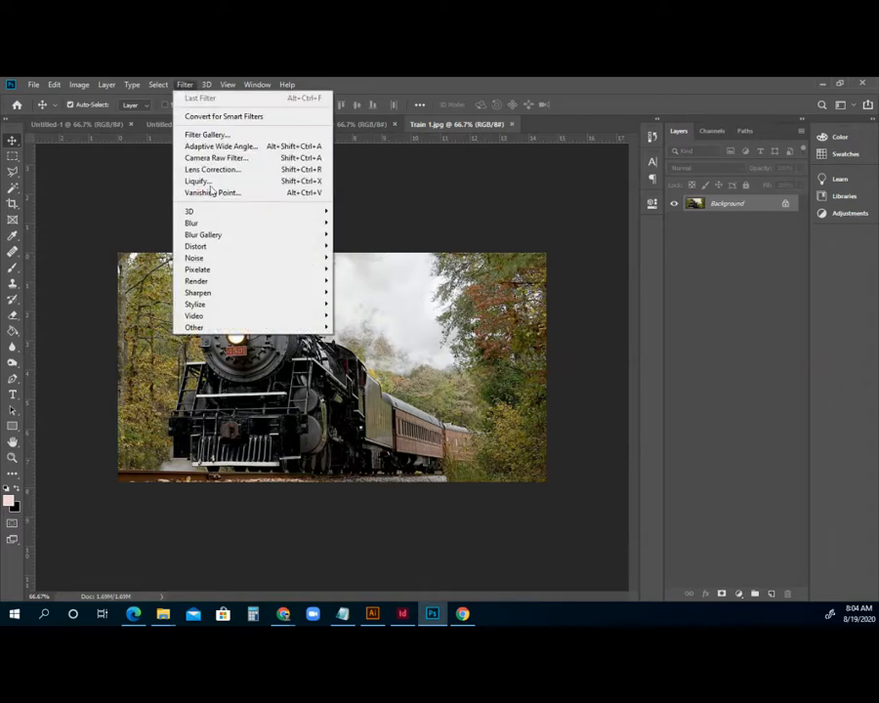
mouse_move(243, 304)
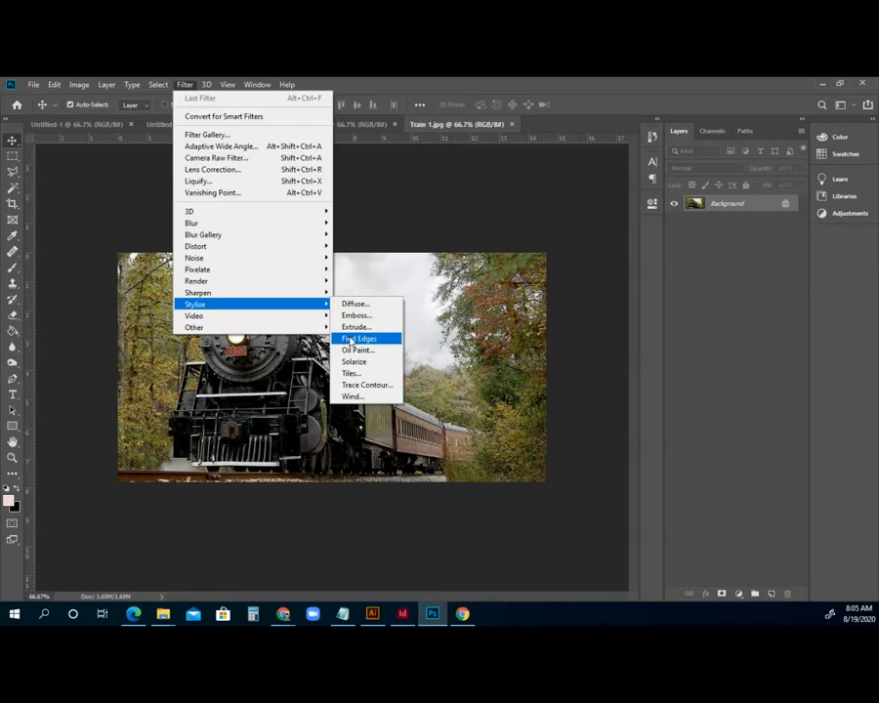
click(350, 339)
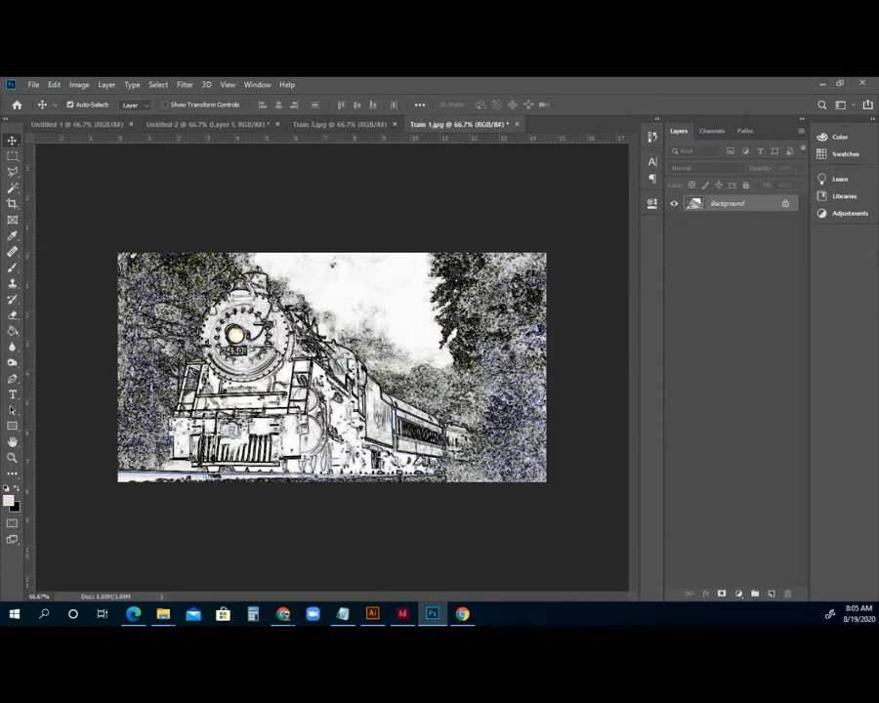
Step: Save the find edges train image as a JPEG named Train 4 in the Photoshop Mini Lessons folder at quality 12
click(34, 85)
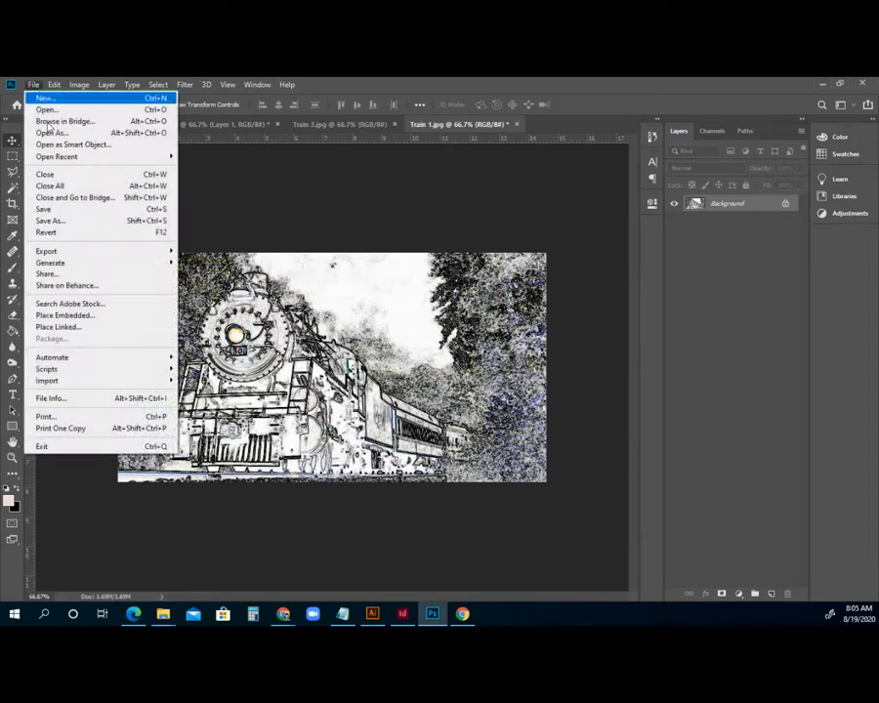
click(62, 221)
click(167, 307)
text(4)
click(327, 431)
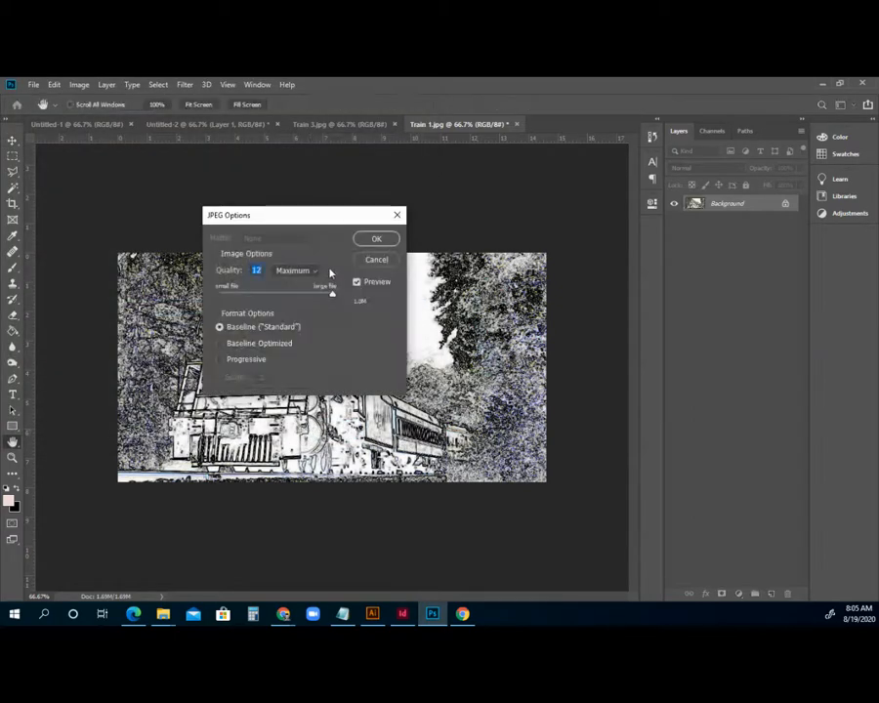
click(364, 238)
Step: Switch to the Chrome tutorial document and bring its window into view to check the Mini Lesson 1 requirements
key(alt+Tab)
drag(55, 262, 430, 198)
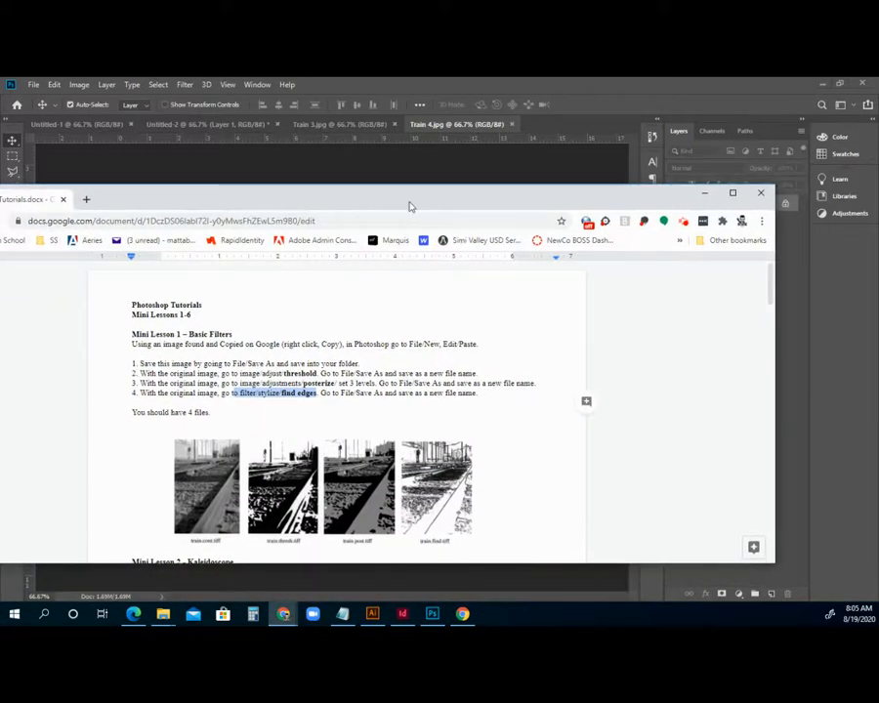